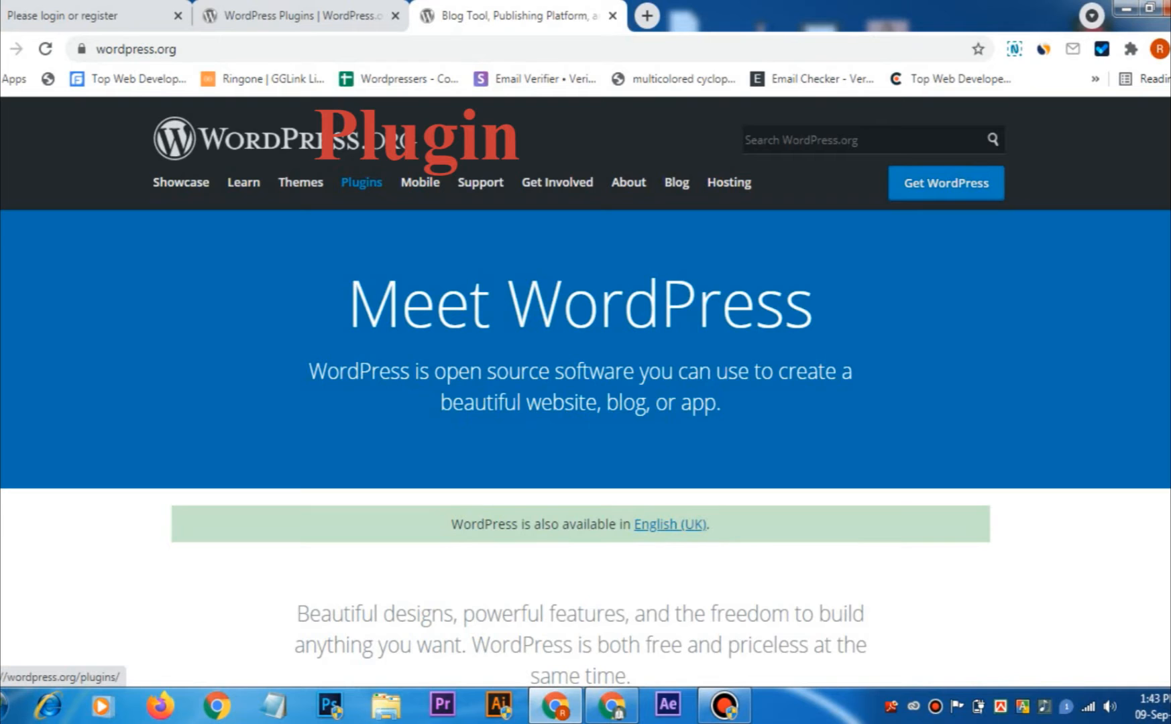
- Search the WordPress.org plugin directory for backup plugins using the term "backup"
left_click(361, 182)
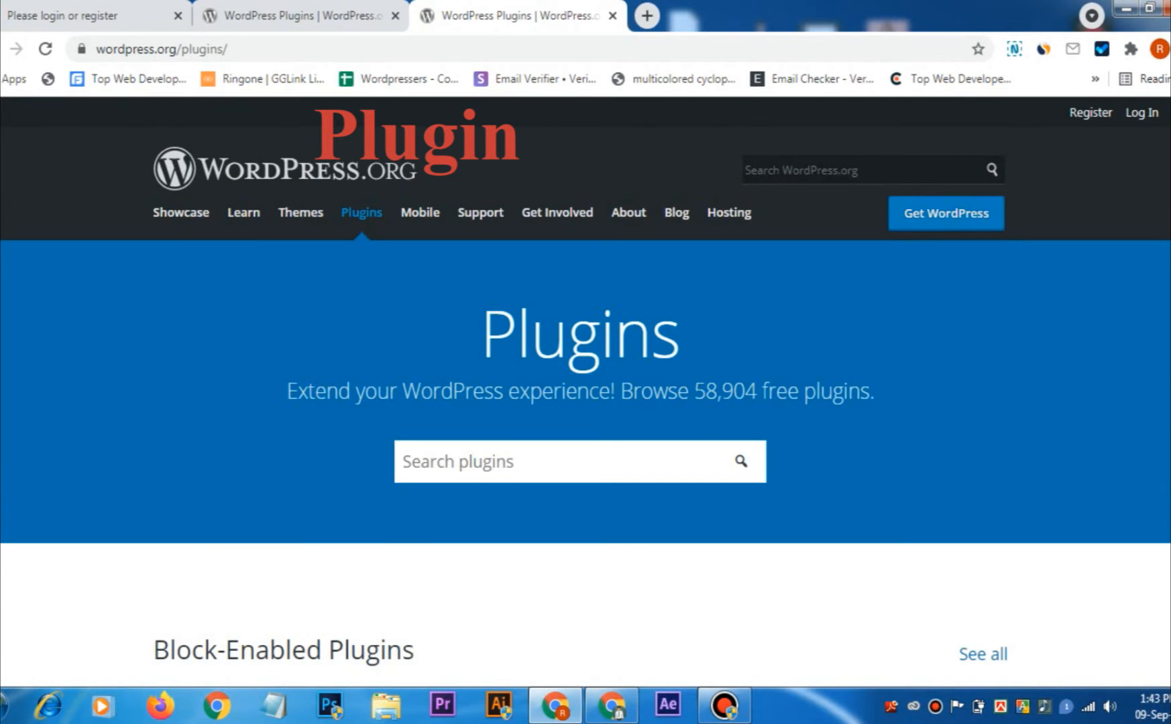
left_click(469, 453)
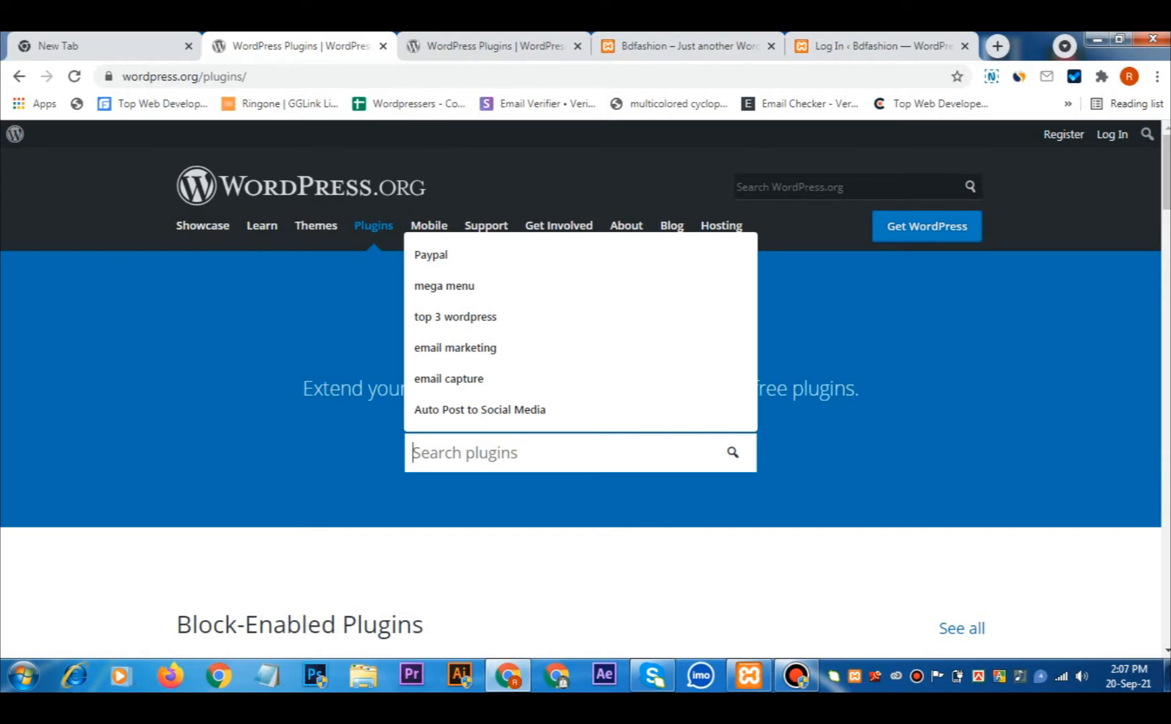
type("B")
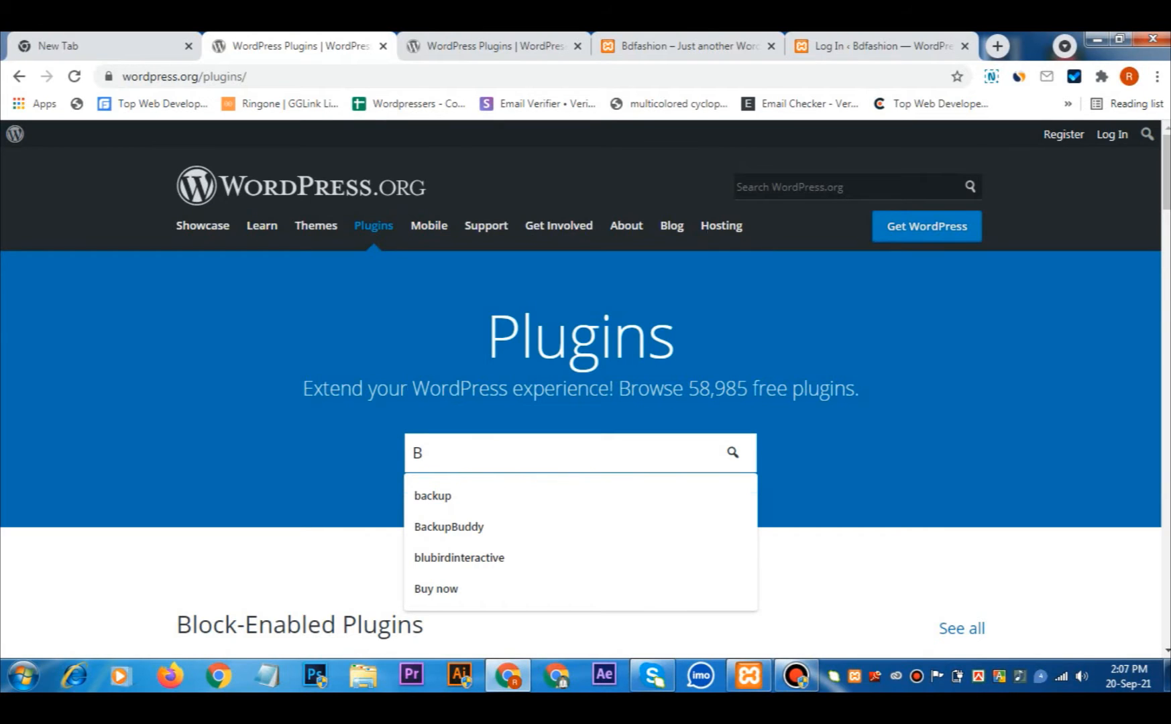
key("Down")
key("Return")
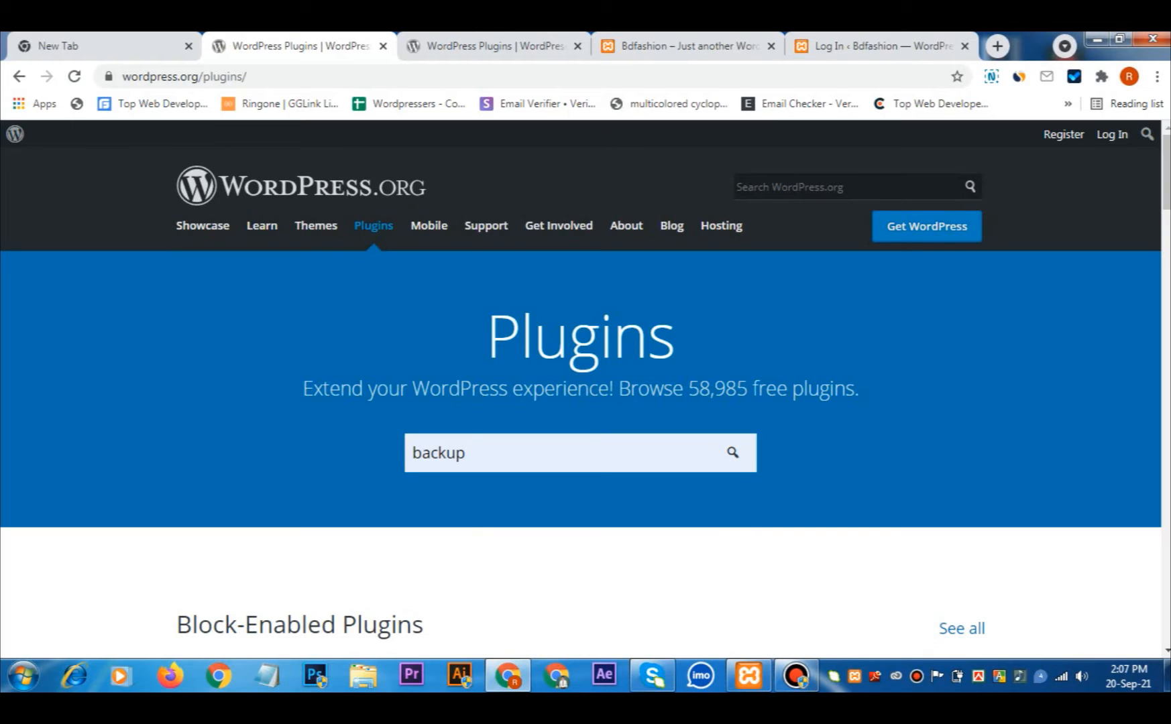
key("Return")
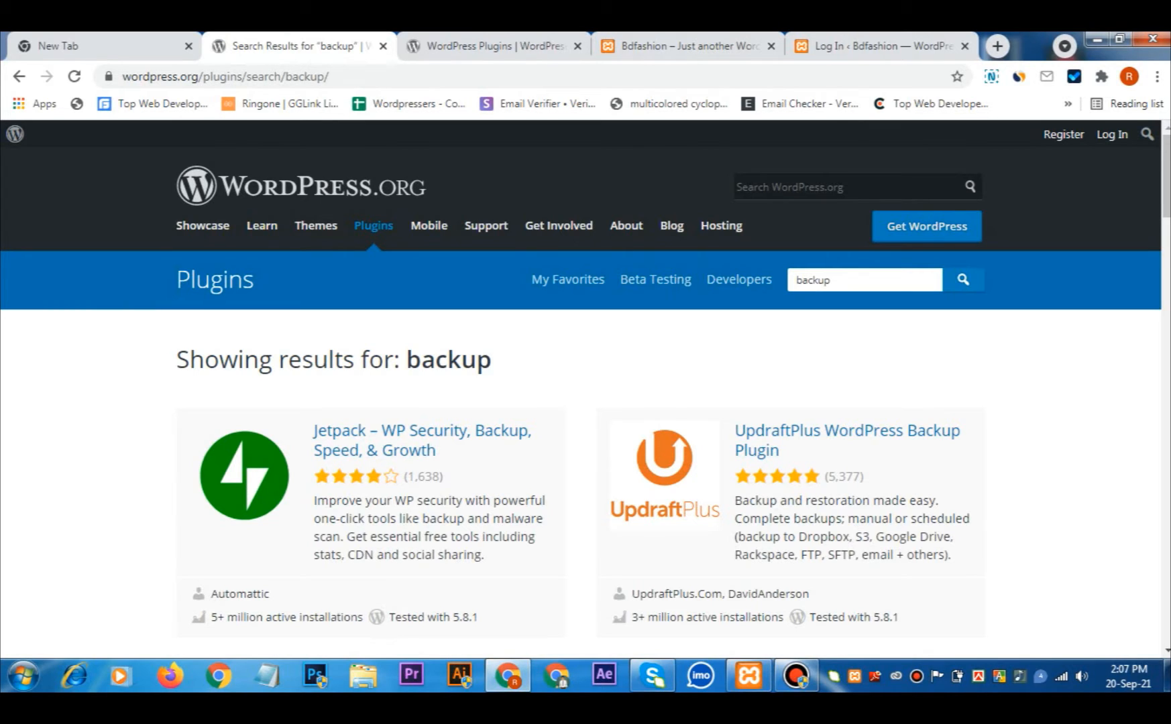
- Examine the backup plugin search results, comparing their descriptions, ratings and active installations
scroll(587, 397, "down", 2)
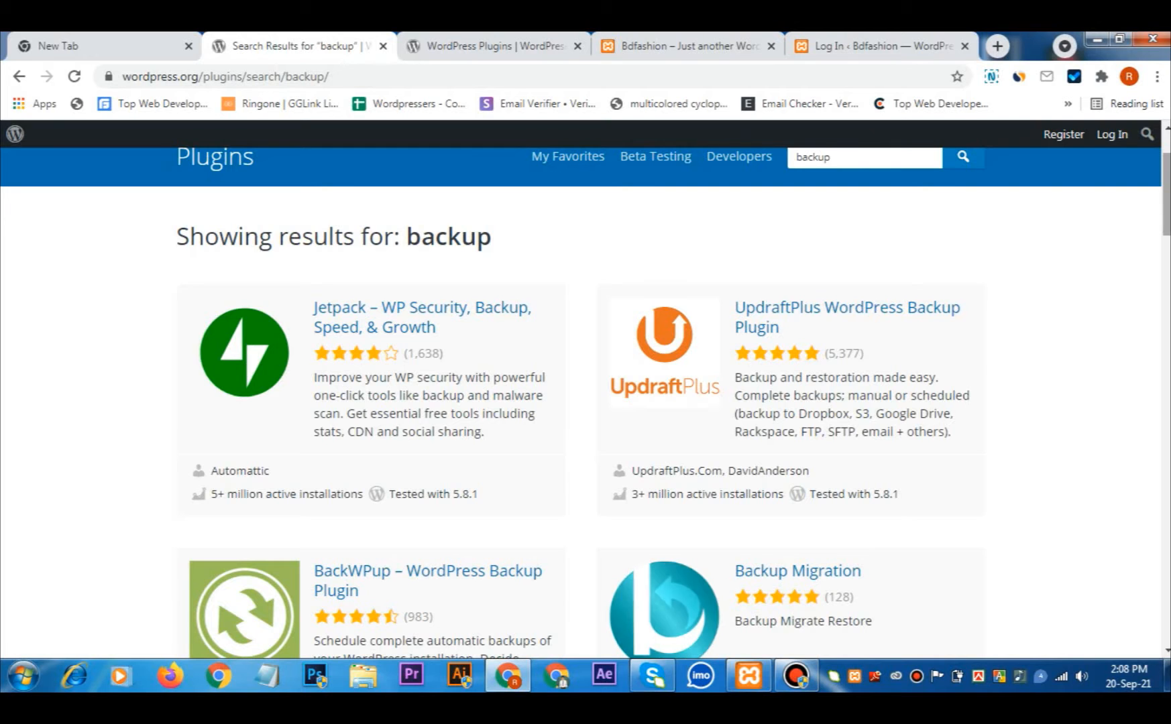
scroll(586, 403, "down", 4)
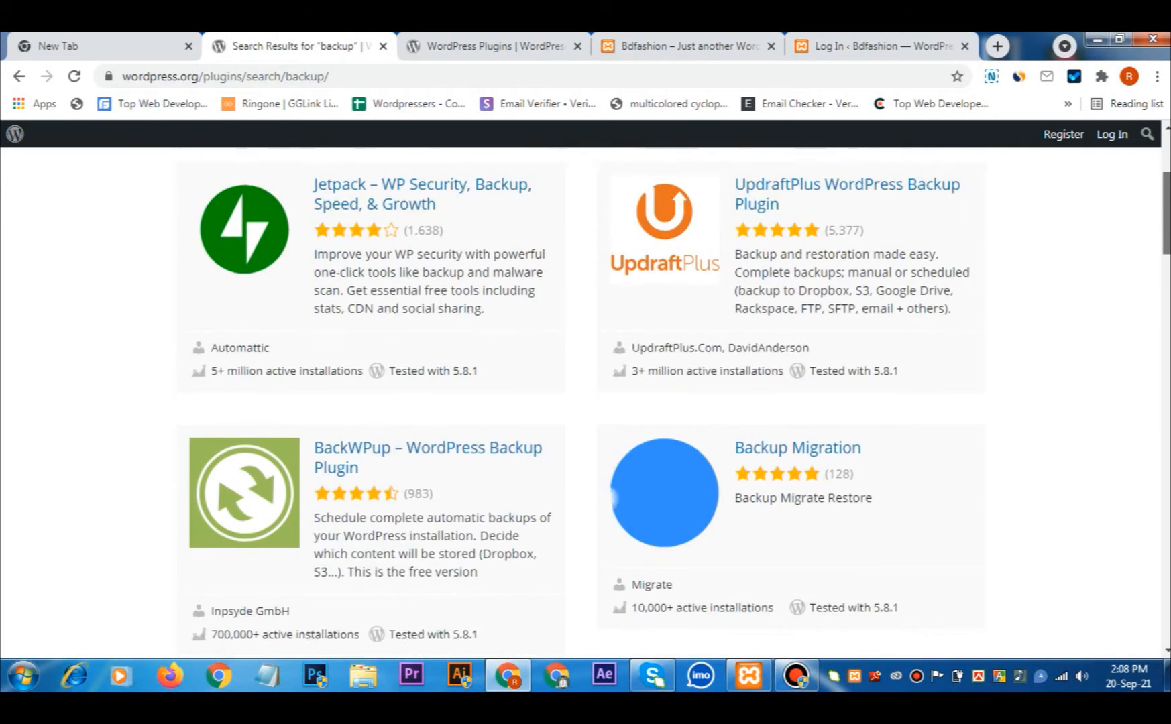
scroll(586, 403, "down", 6)
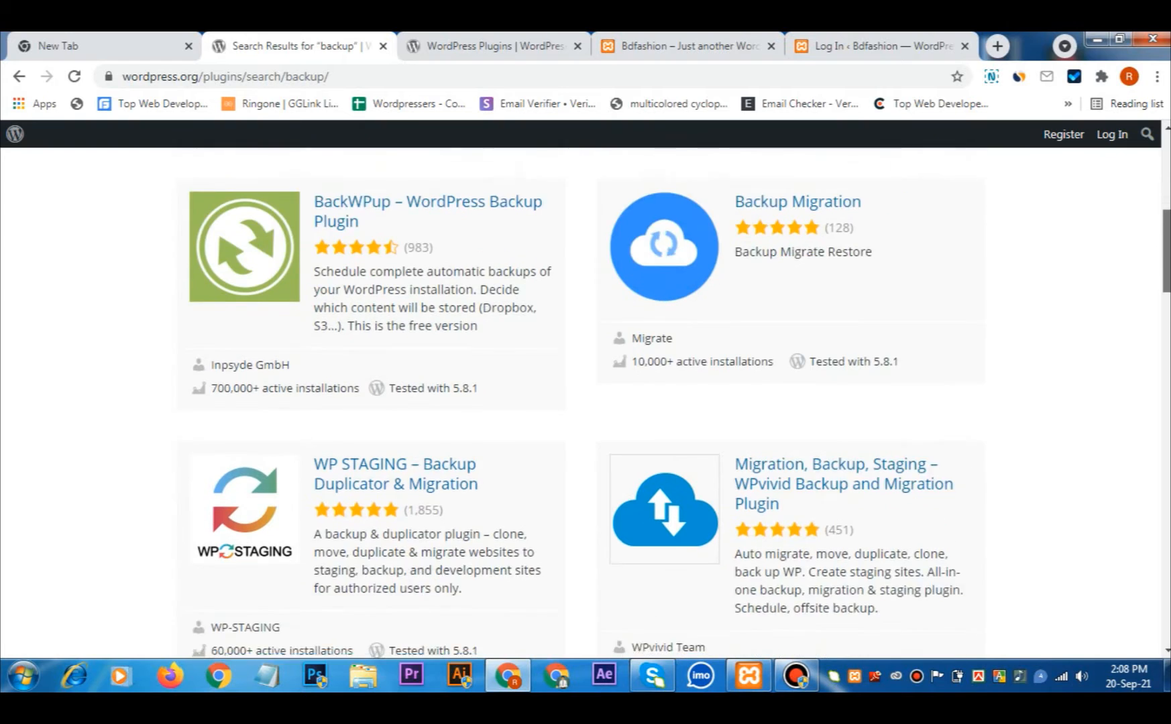
scroll(586, 403, "down", 2)
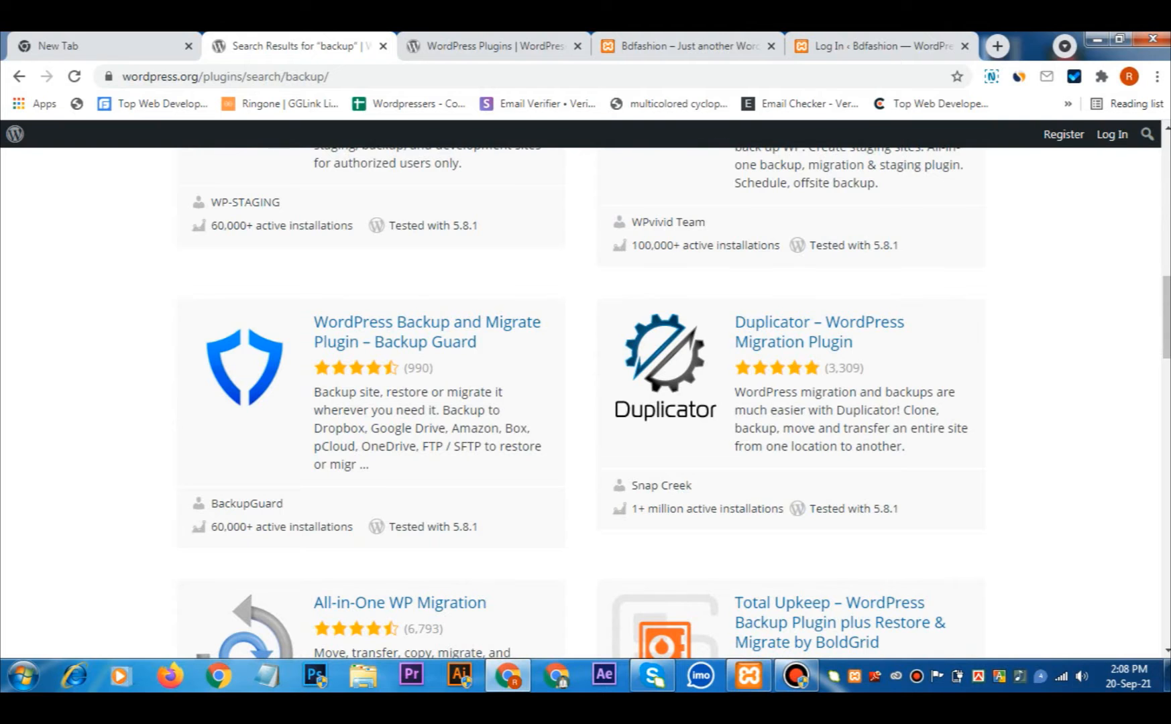
scroll(586, 403, "down", 5)
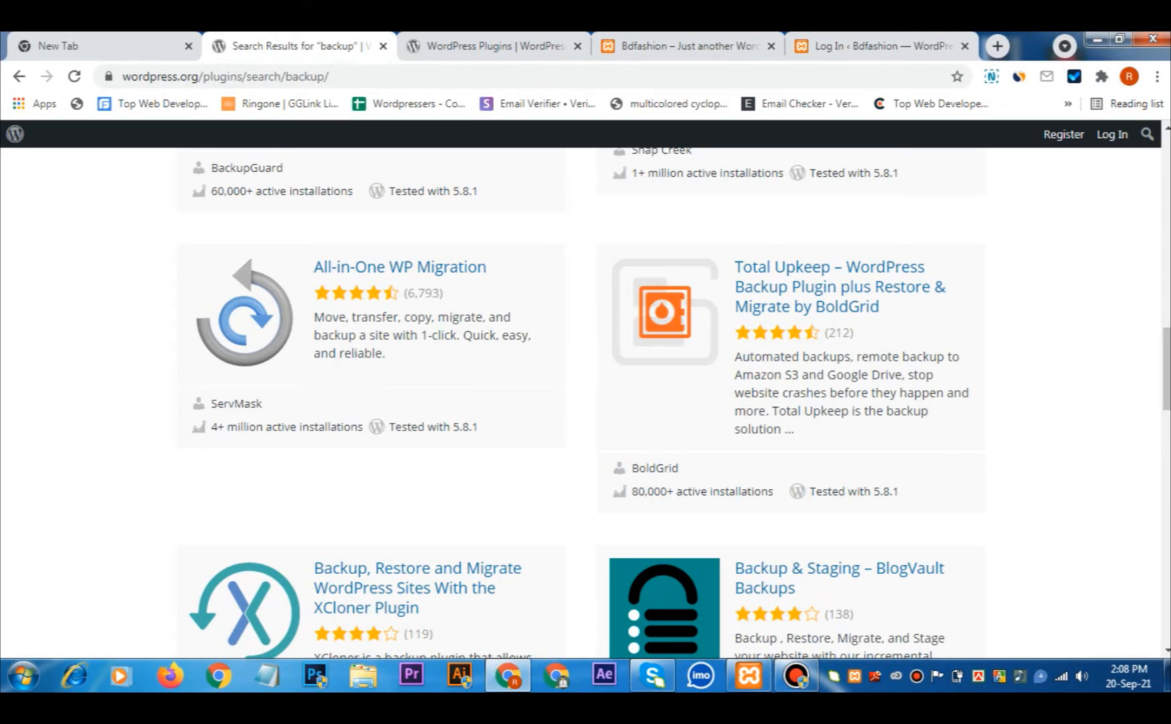
scroll(586, 403, "up", 1)
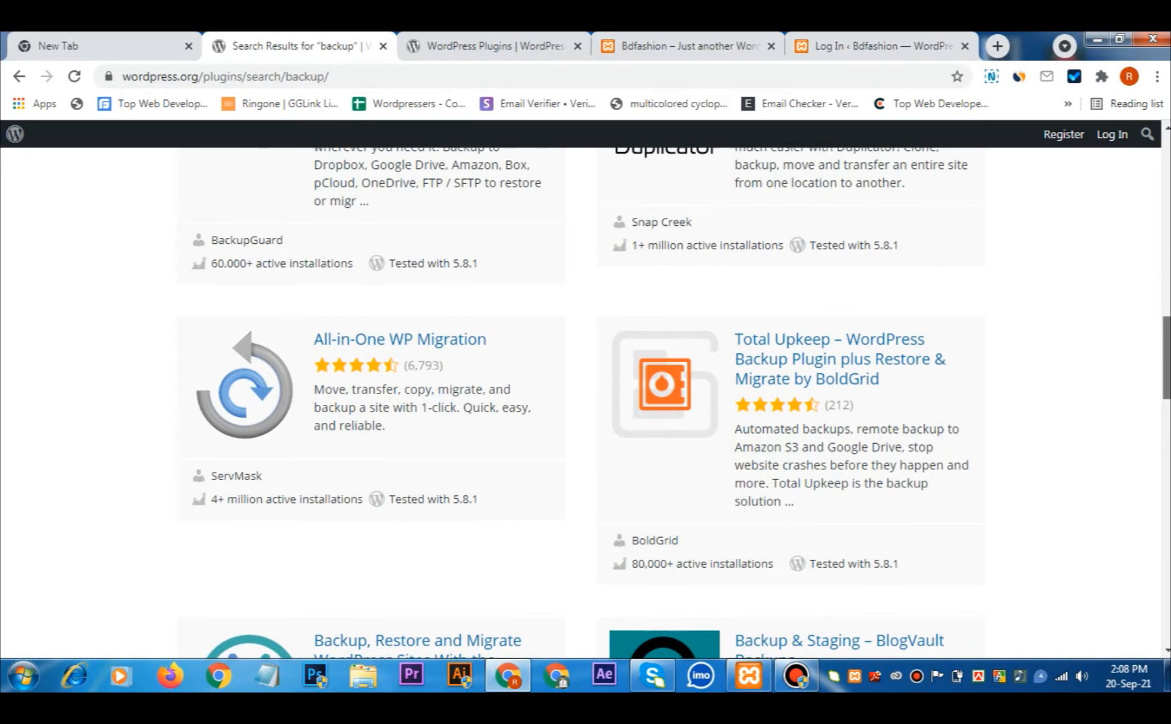
scroll(585, 402, "up", 3)
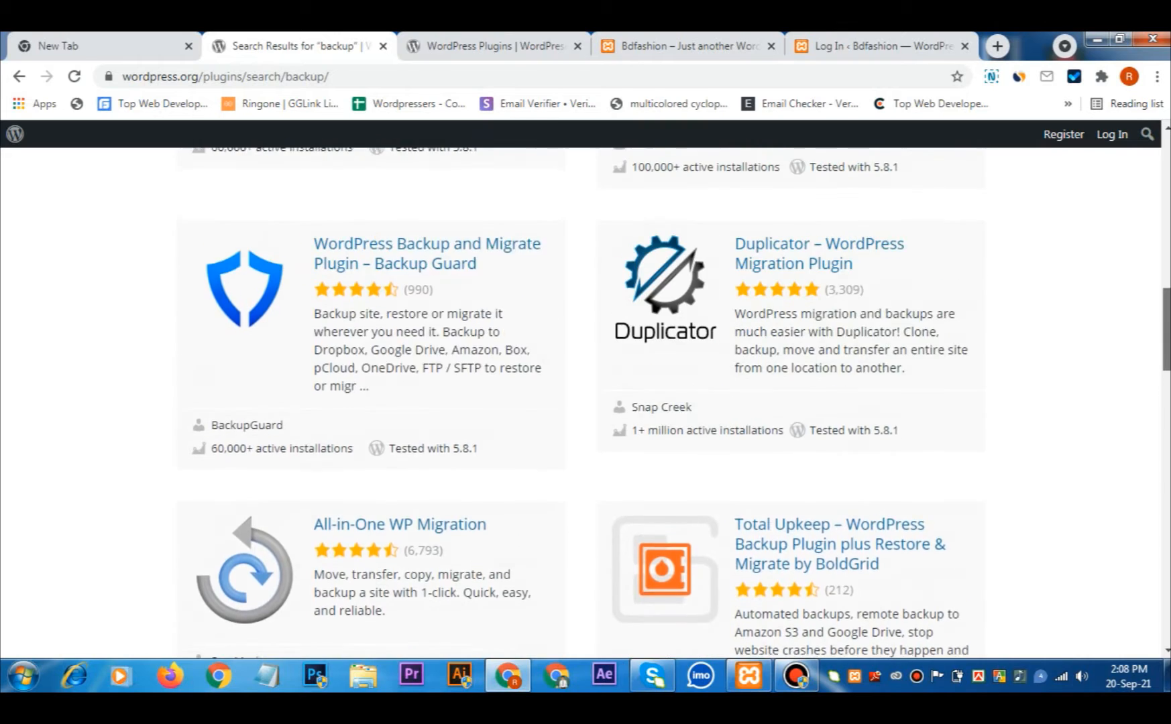
scroll(586, 402, "up", 10)
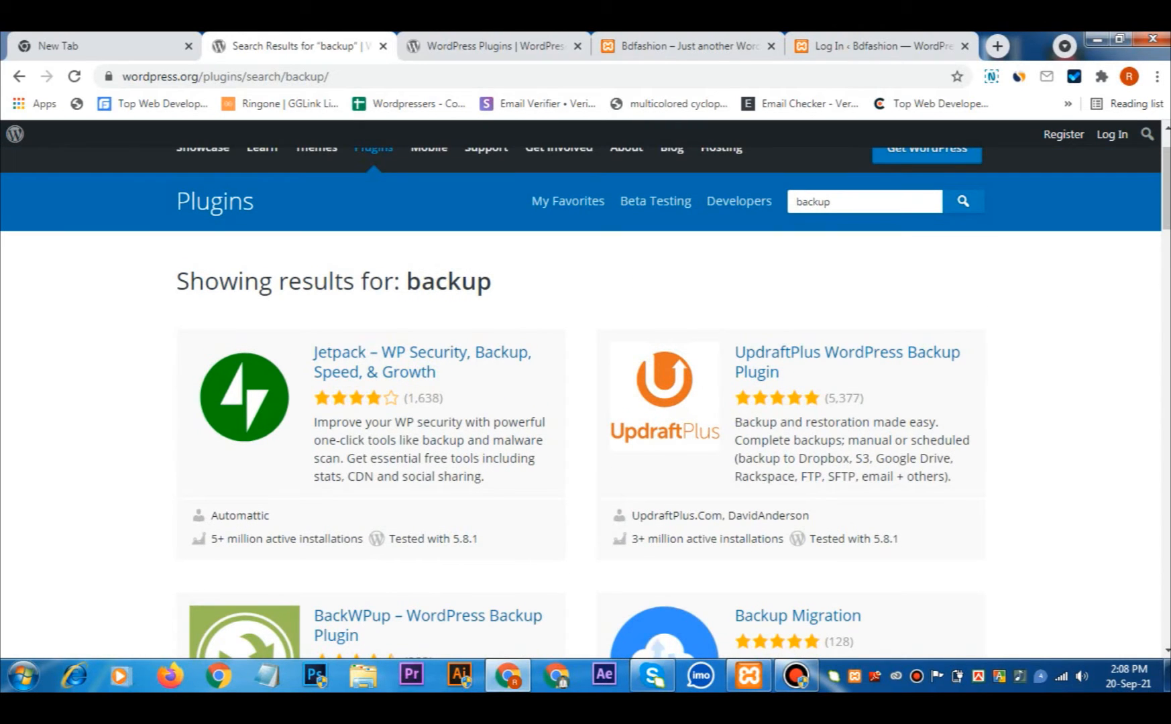
- Log in to the Bdfashion site's WordPress admin dashboard with the prefilled credentials
left_click(697, 45)
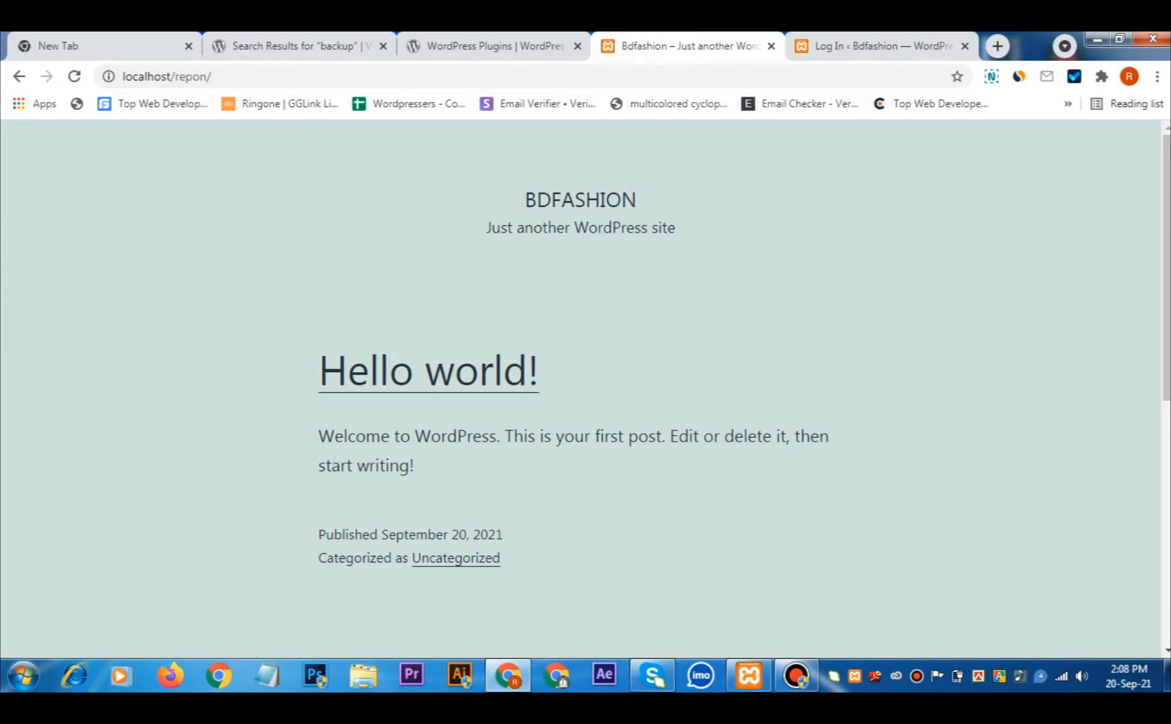
left_click(878, 46)
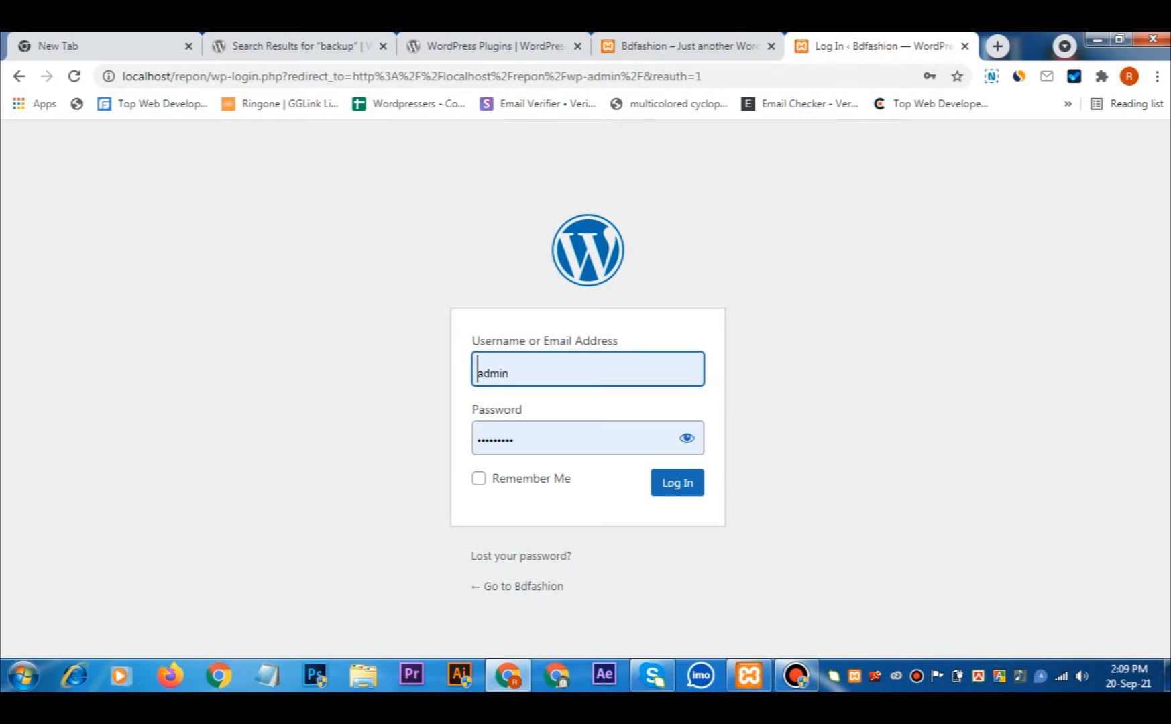
left_click(678, 484)
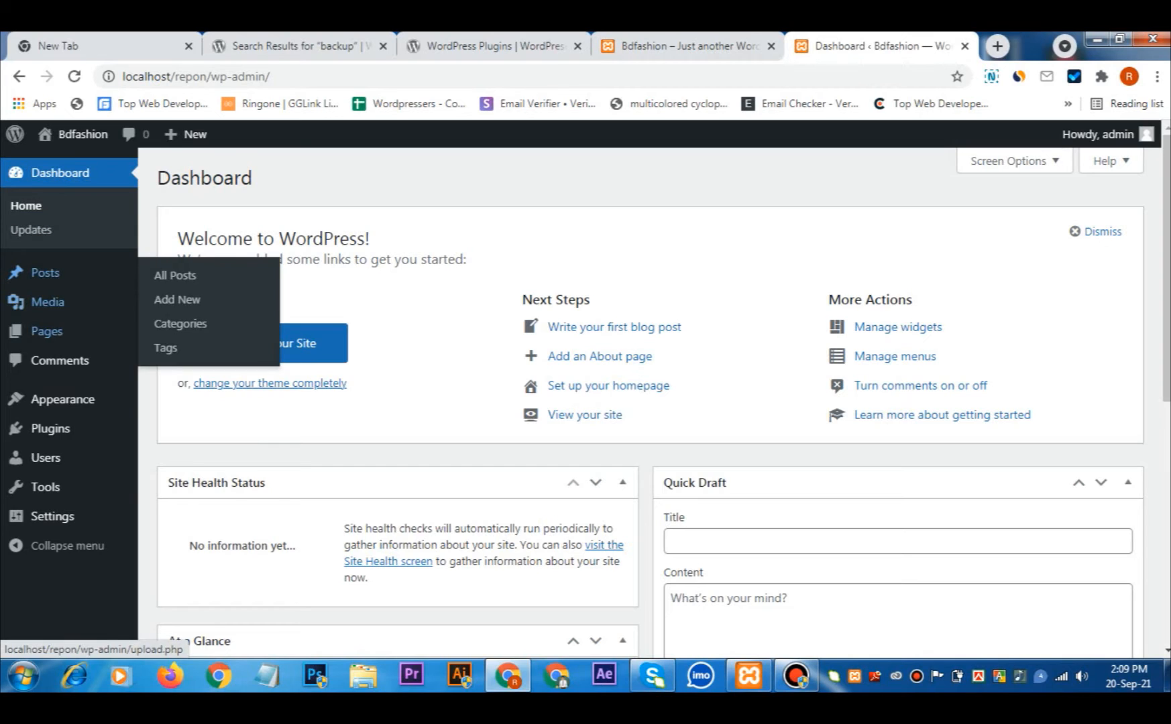
- Search for "updraft" among the plugins to add and install the UpdraftPlus WordPress Backup Plugin
mouse_move(50, 429)
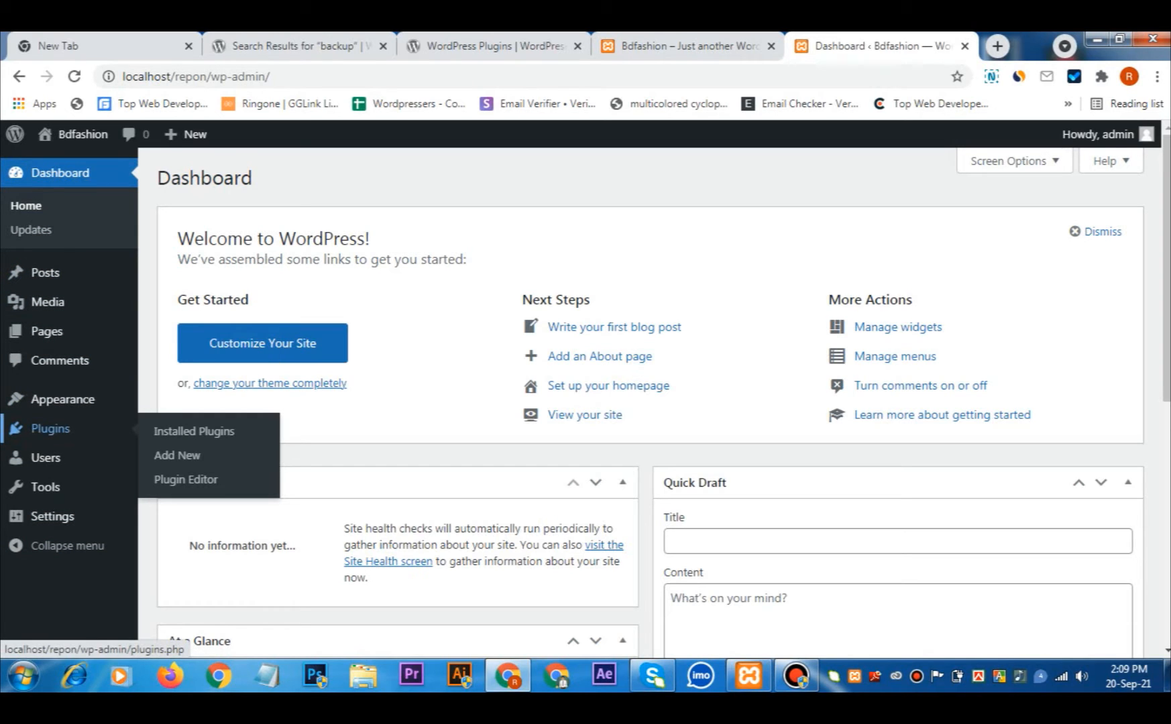
left_click(178, 456)
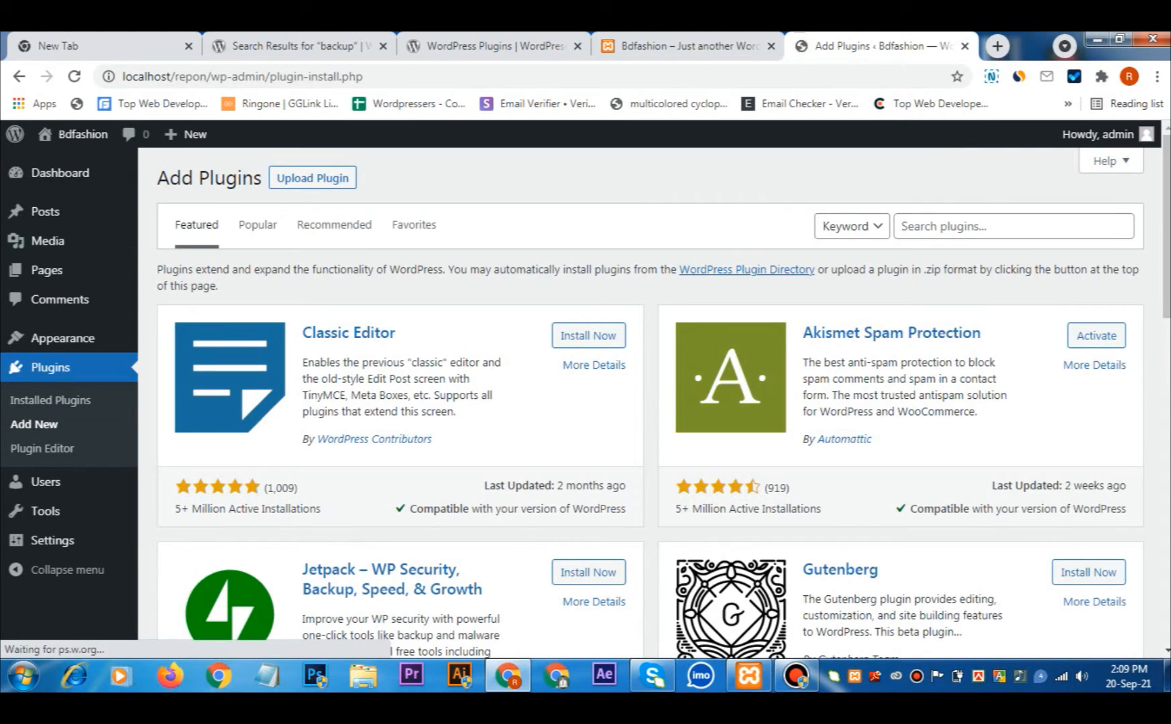
left_click(1013, 227)
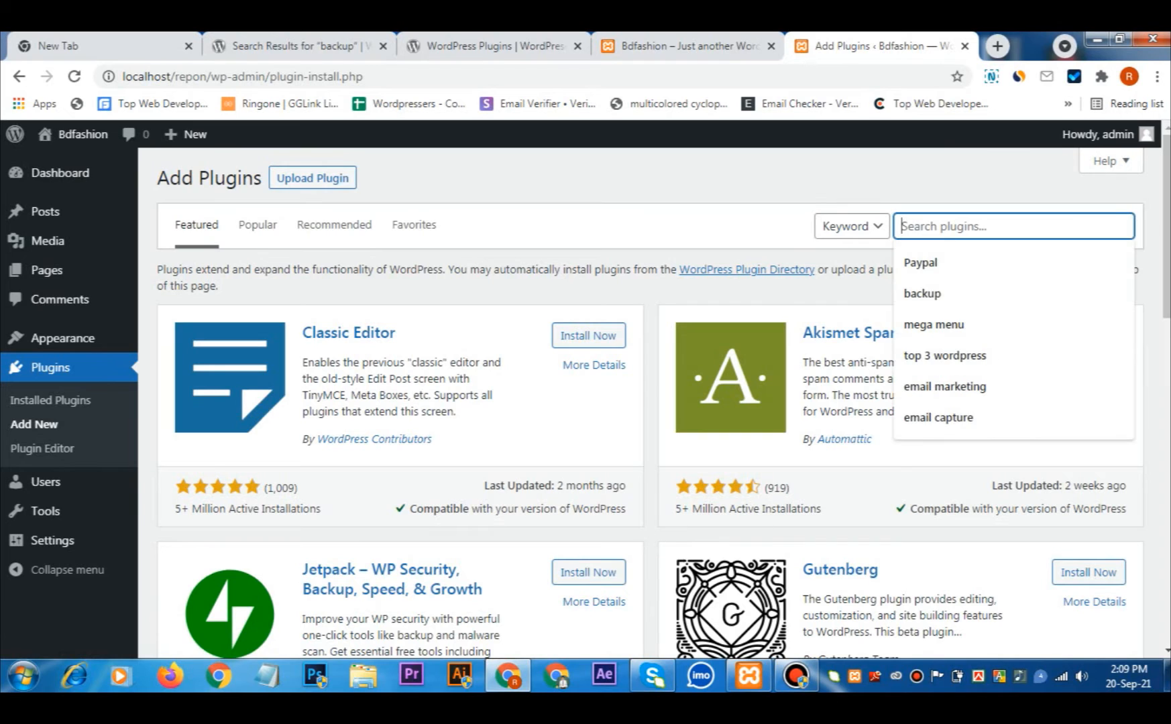
type("up")
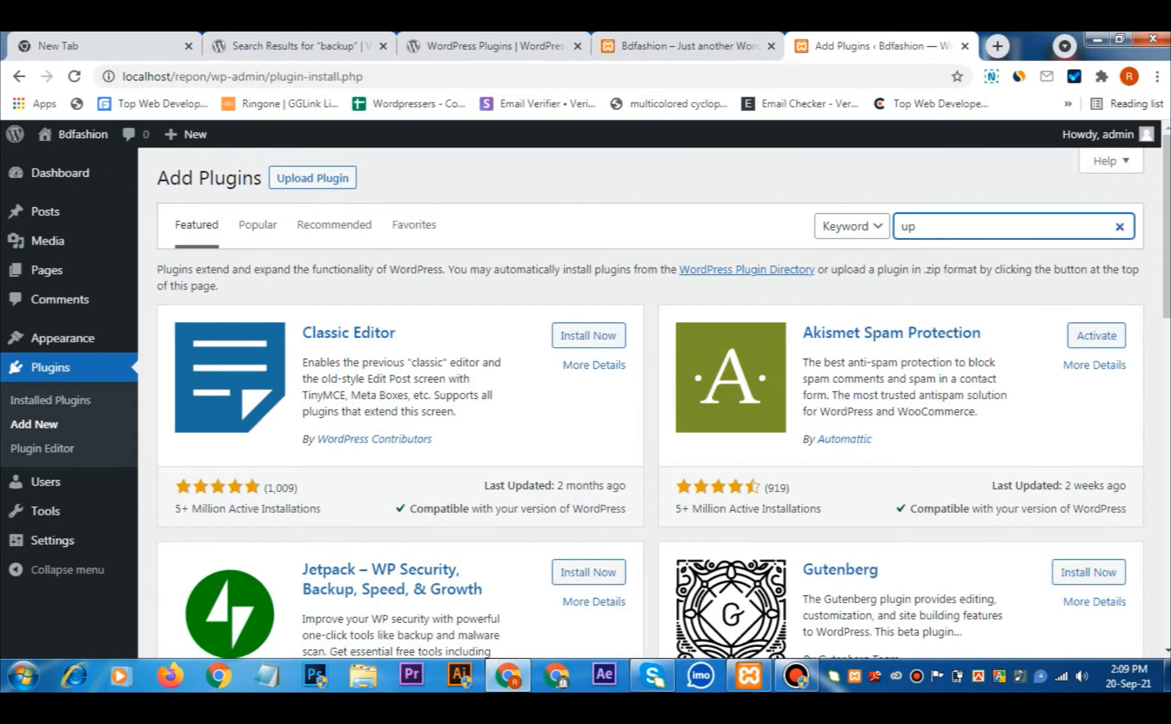
type("draft")
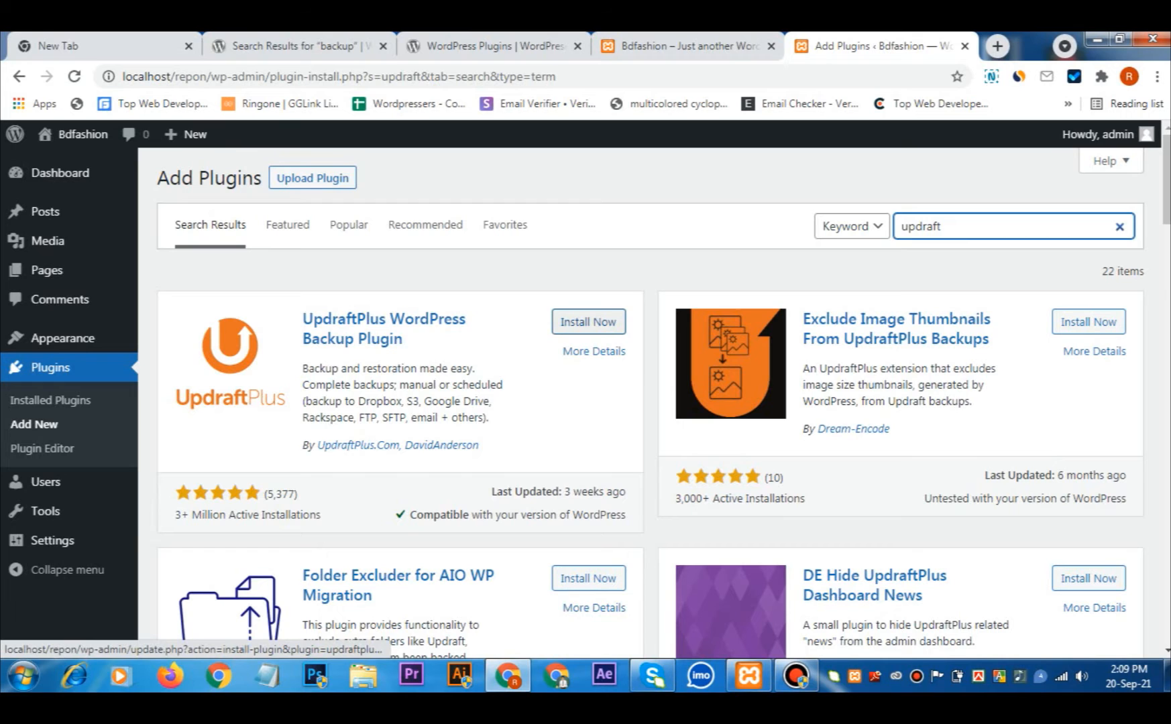
left_click(588, 323)
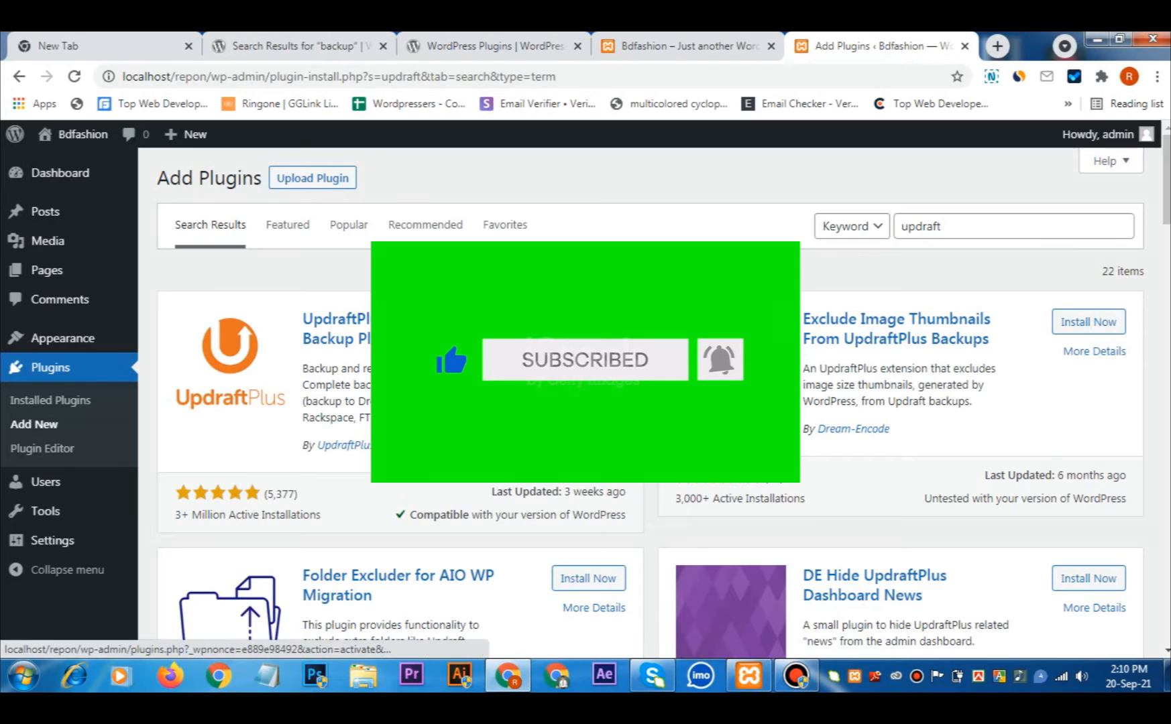
- Activate the UpdraftPlus WordPress Backup Plugin and start its welcome tour on the Backup/Restore page
left_click(687, 47)
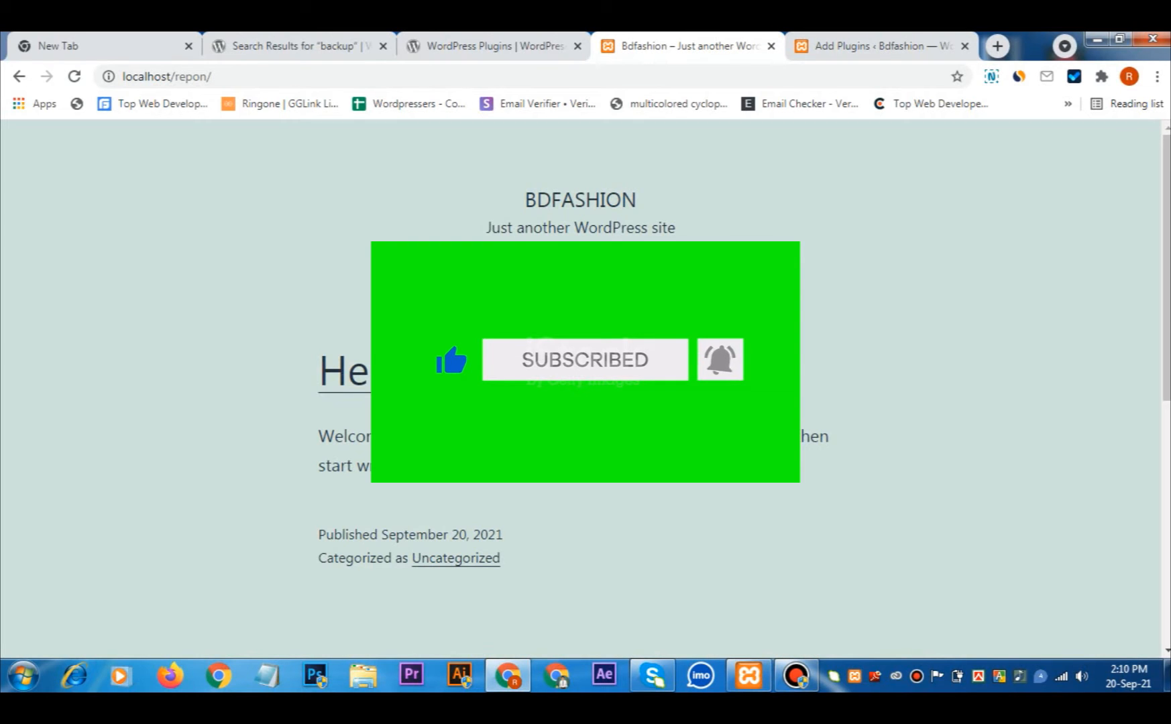
left_click(879, 46)
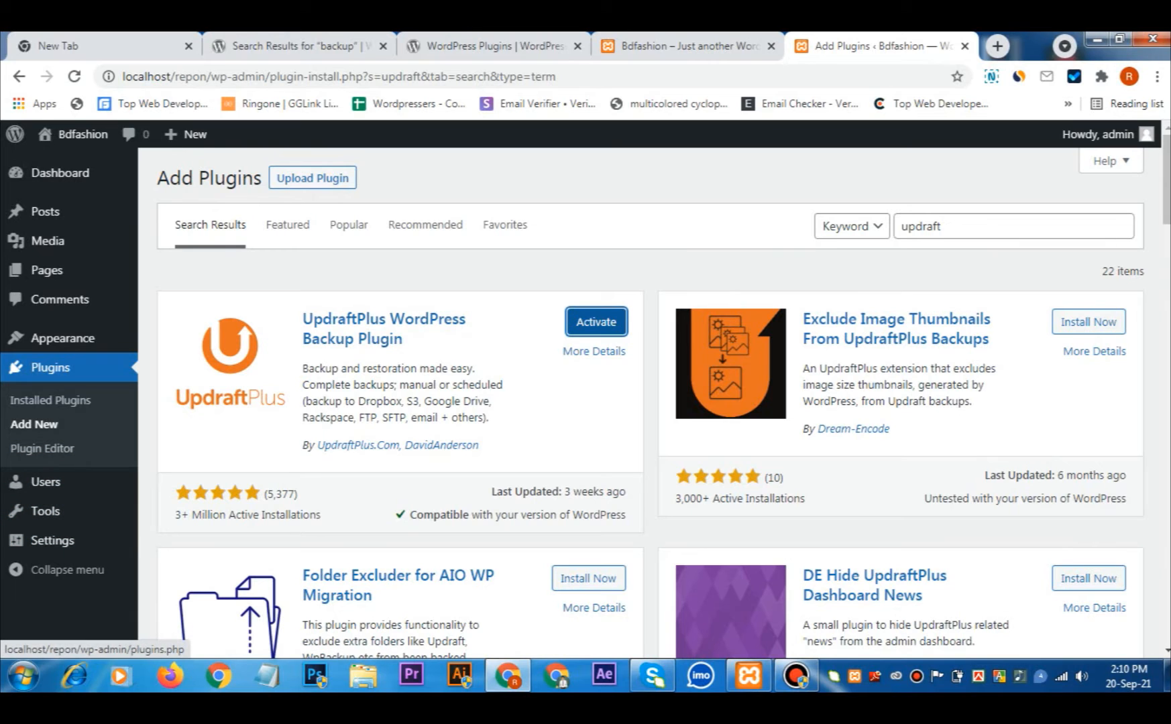
mouse_move(46, 512)
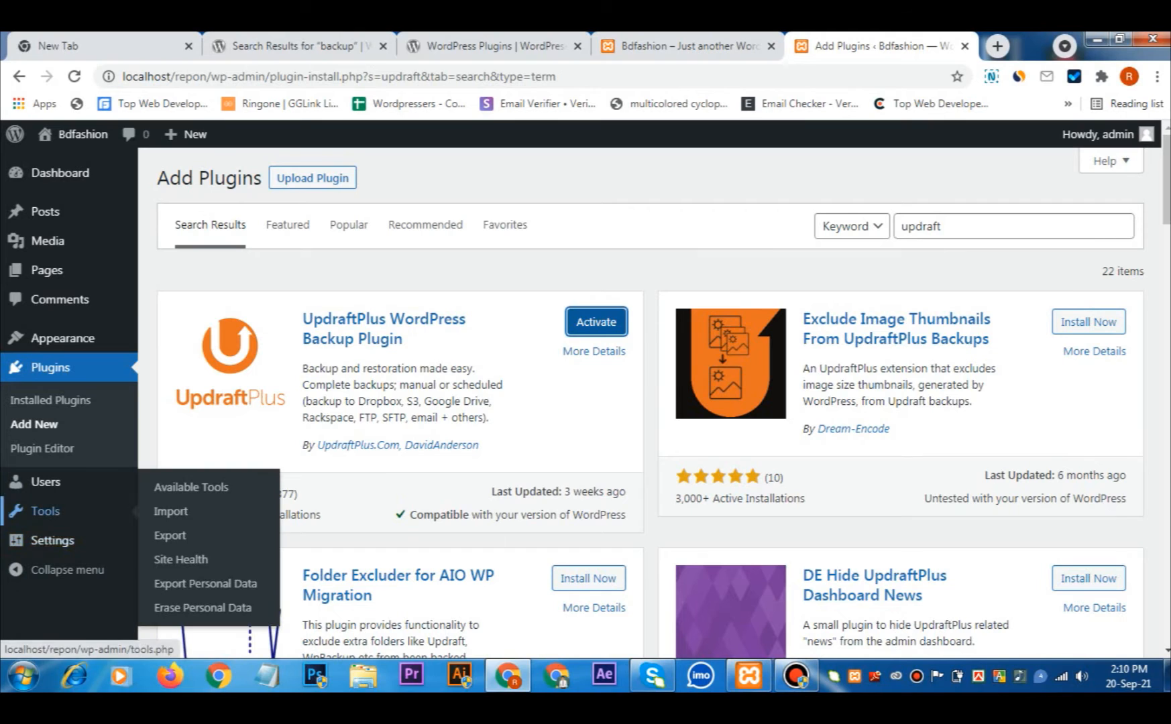
mouse_move(52, 541)
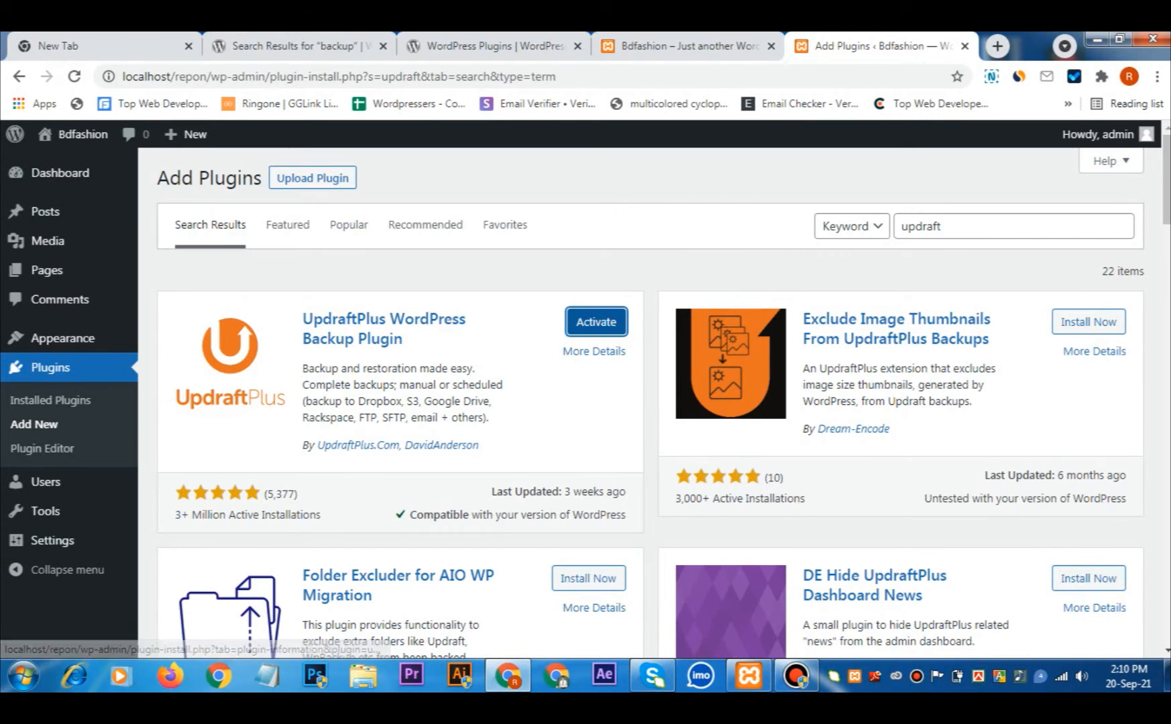
left_click(596, 322)
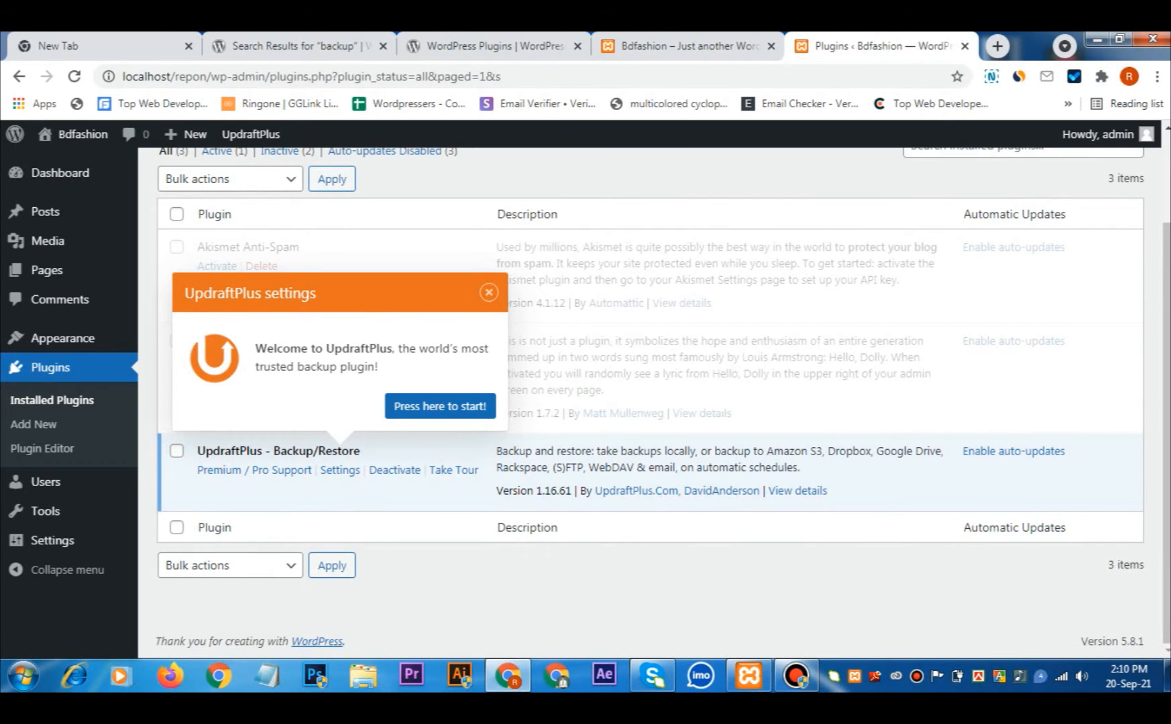
left_click(440, 406)
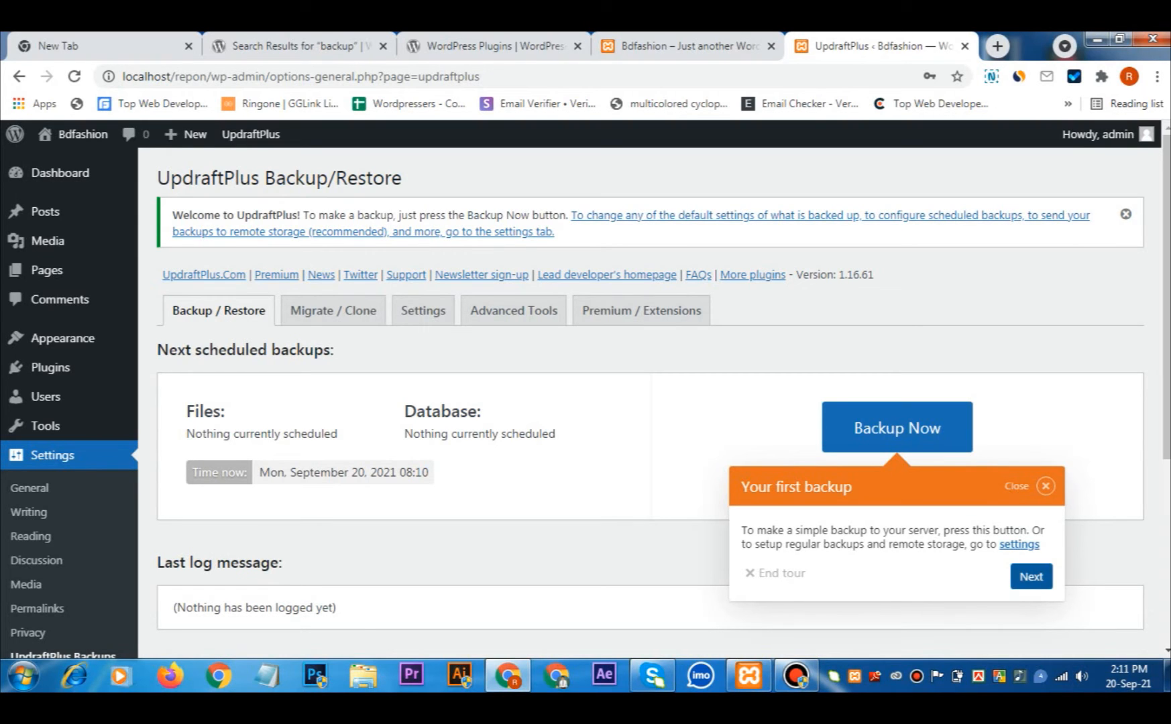
- Set the files backup schedule to Every 12 hours in the UpdraftPlus settings
left_click(333, 311)
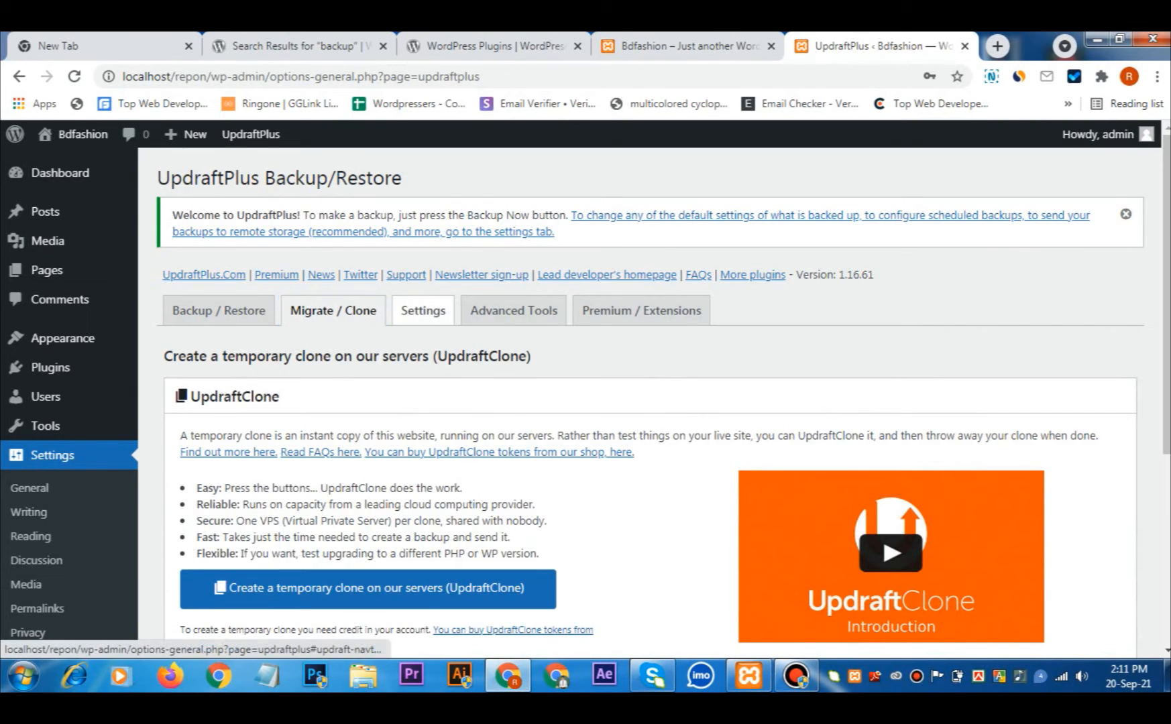
left_click(422, 310)
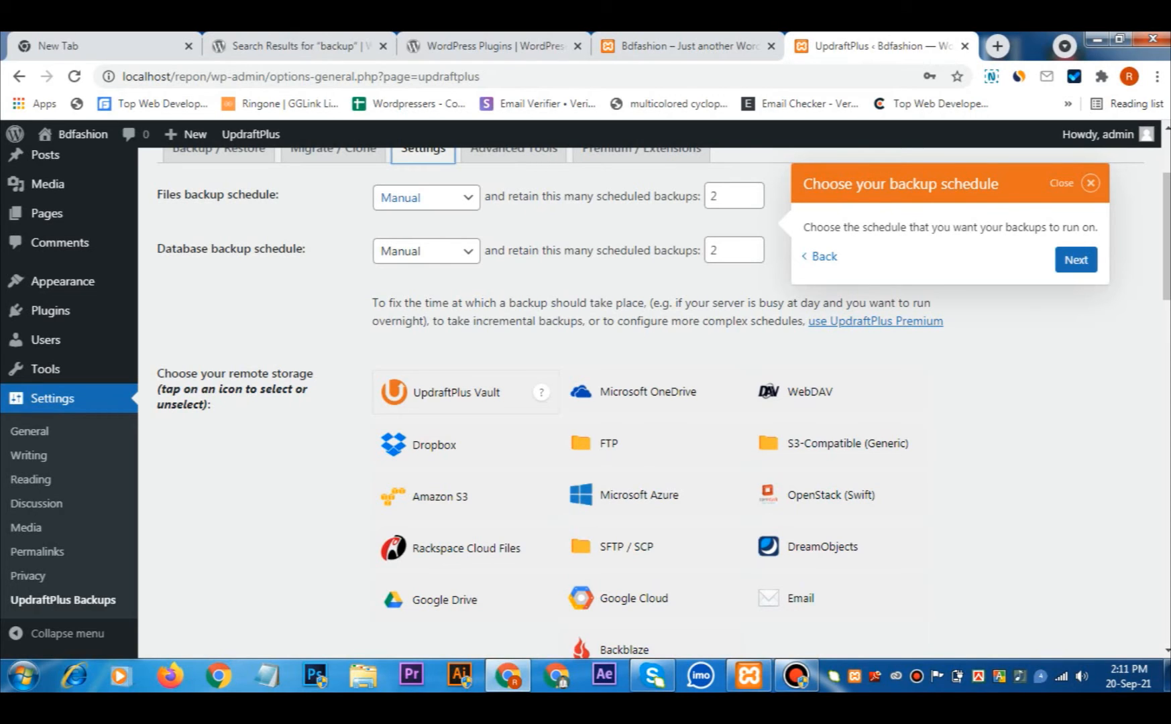
left_click(426, 197)
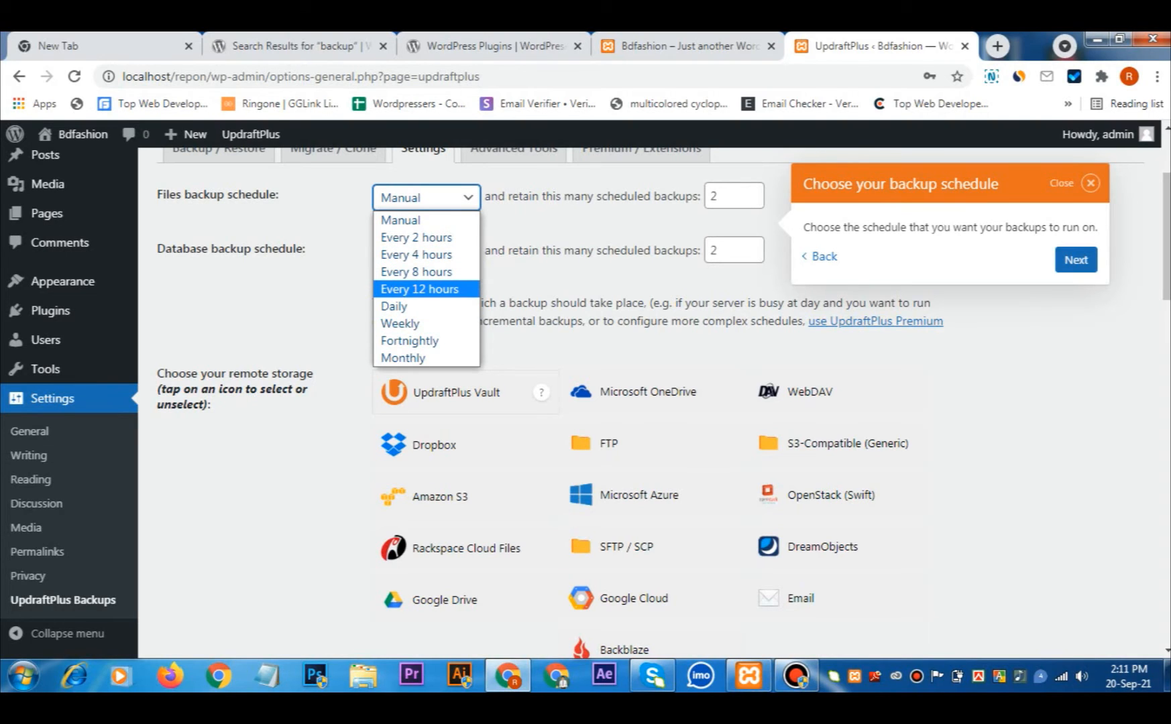
left_click(419, 291)
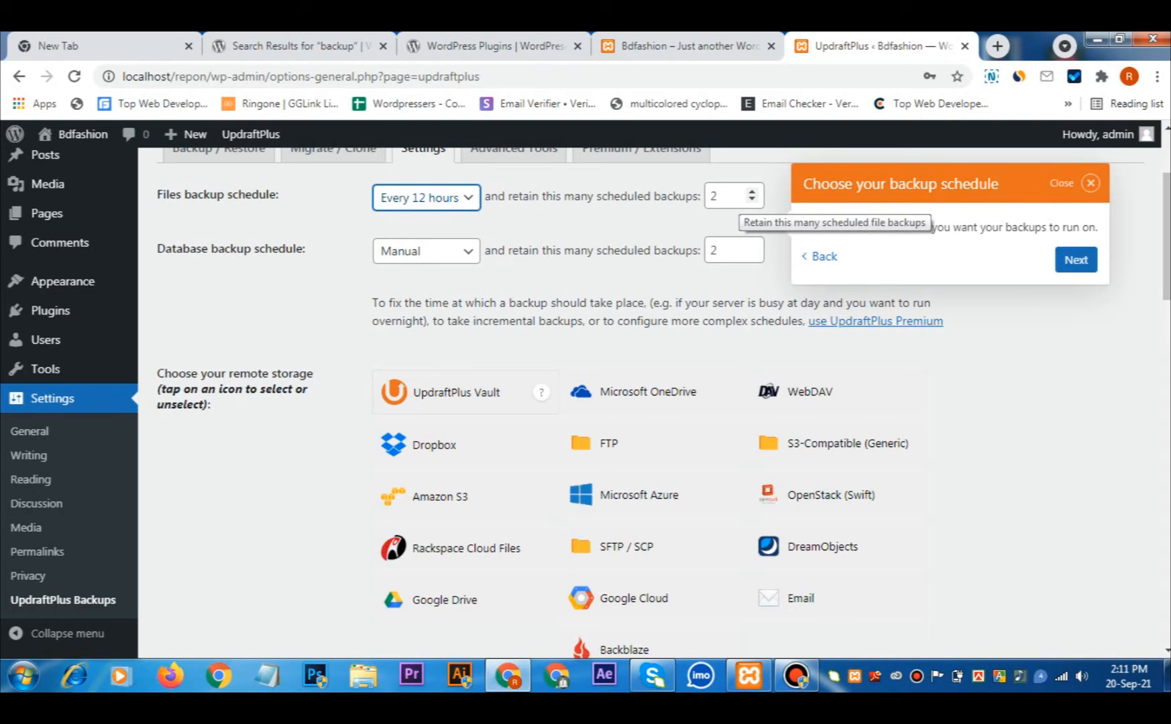
- Try a higher number of retained scheduled file backups and return it to 2
left_click(753, 192)
double_click(753, 192)
triple_click(752, 191)
double_click(752, 192)
double_click(753, 192)
double_click(752, 192)
left_click(752, 192)
left_click(752, 192)
double_click(753, 193)
triple_click(752, 199)
triple_click(753, 200)
triple_click(753, 199)
double_click(752, 200)
double_click(753, 200)
left_click(752, 200)
left_click(752, 200)
left_click(752, 200)
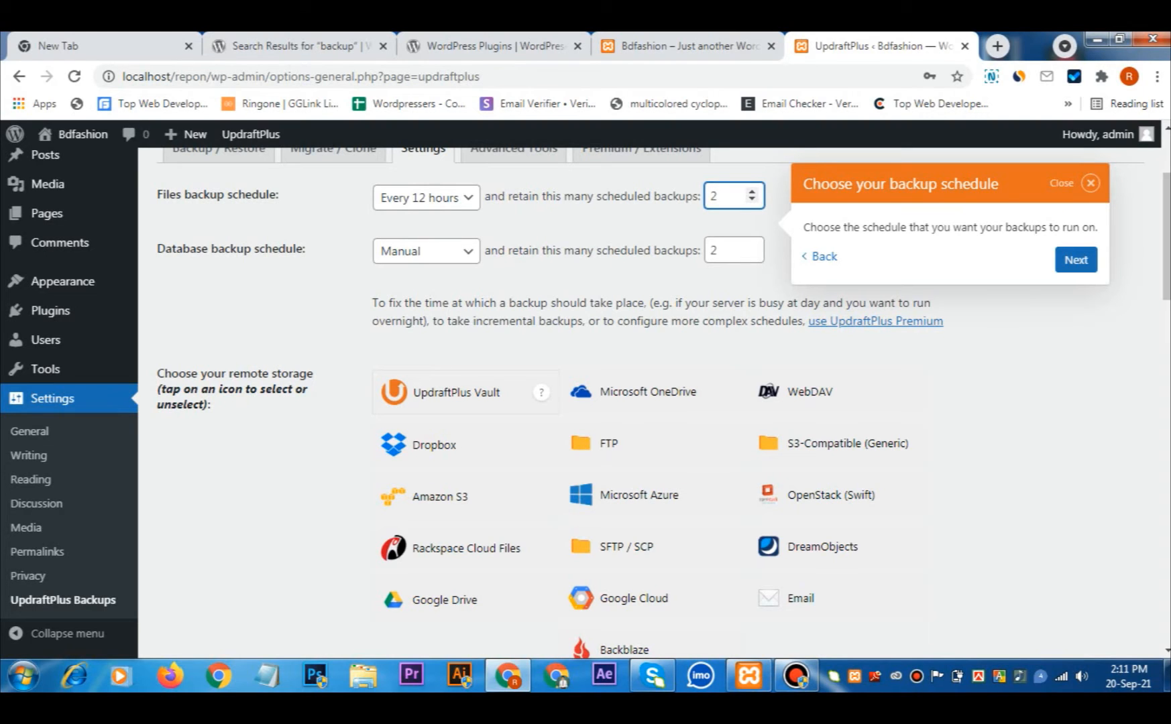
- Review the interval options offered for the database backup schedule without choosing a new one
left_click(393, 251)
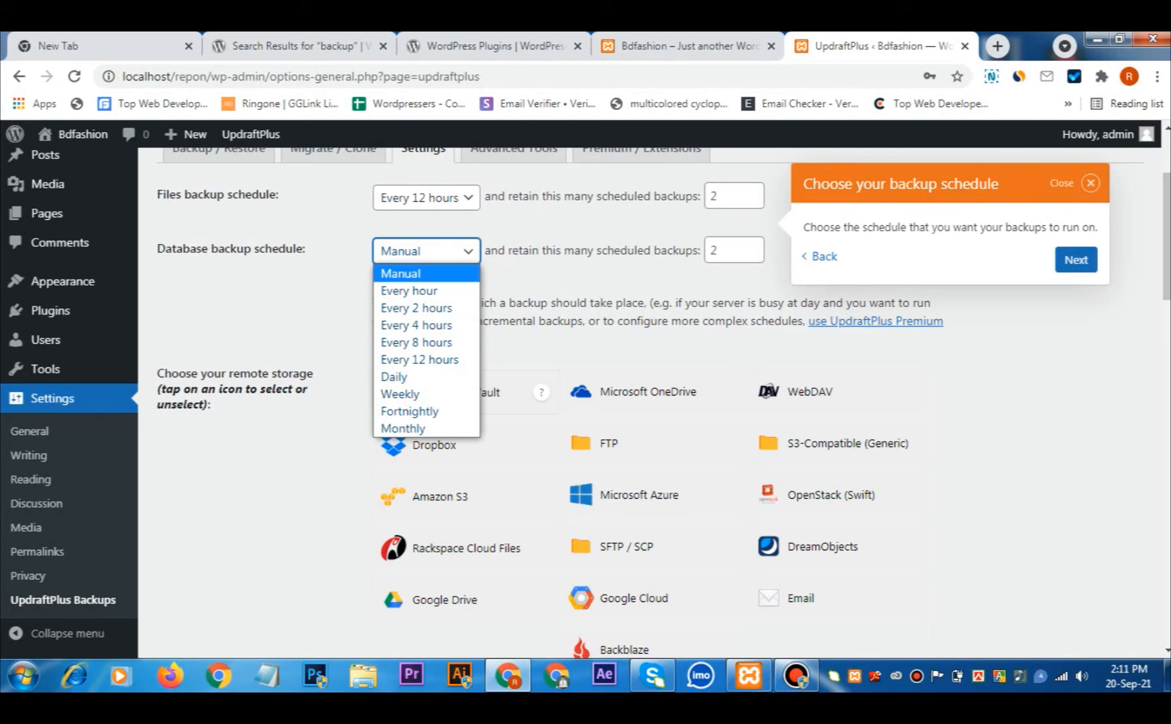
left_click(303, 302)
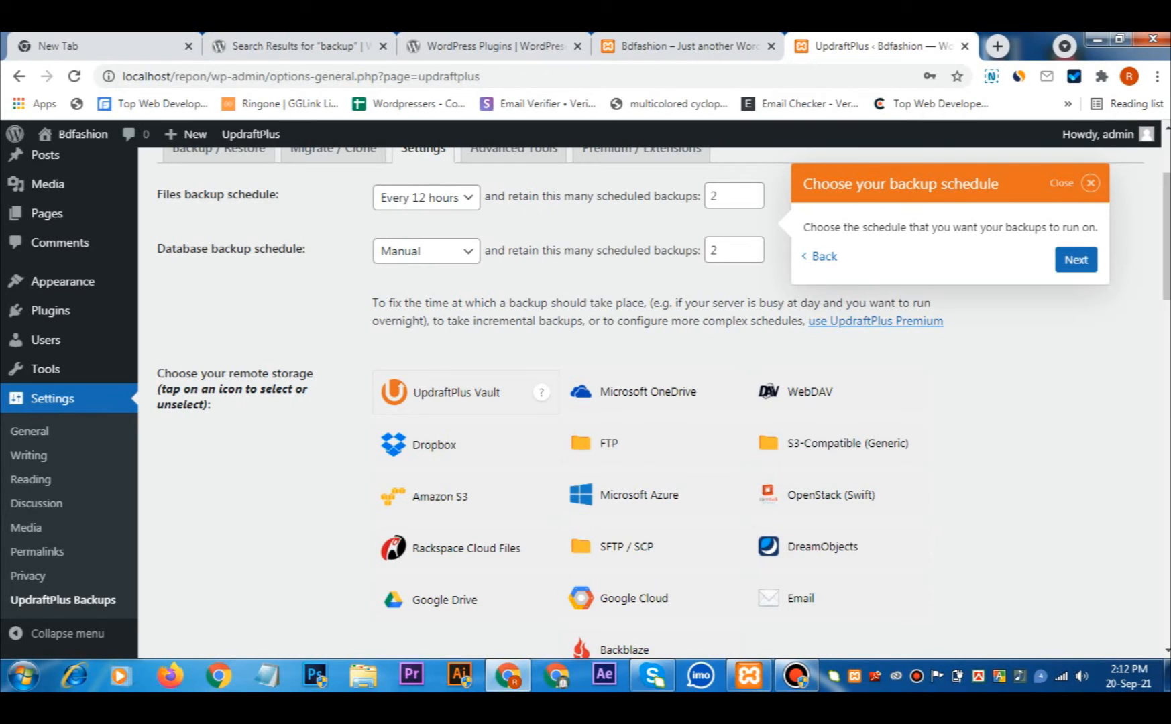
- Advance the welcome tour to More settings and select Google Drive as the remote storage for the backups
left_click(1077, 260)
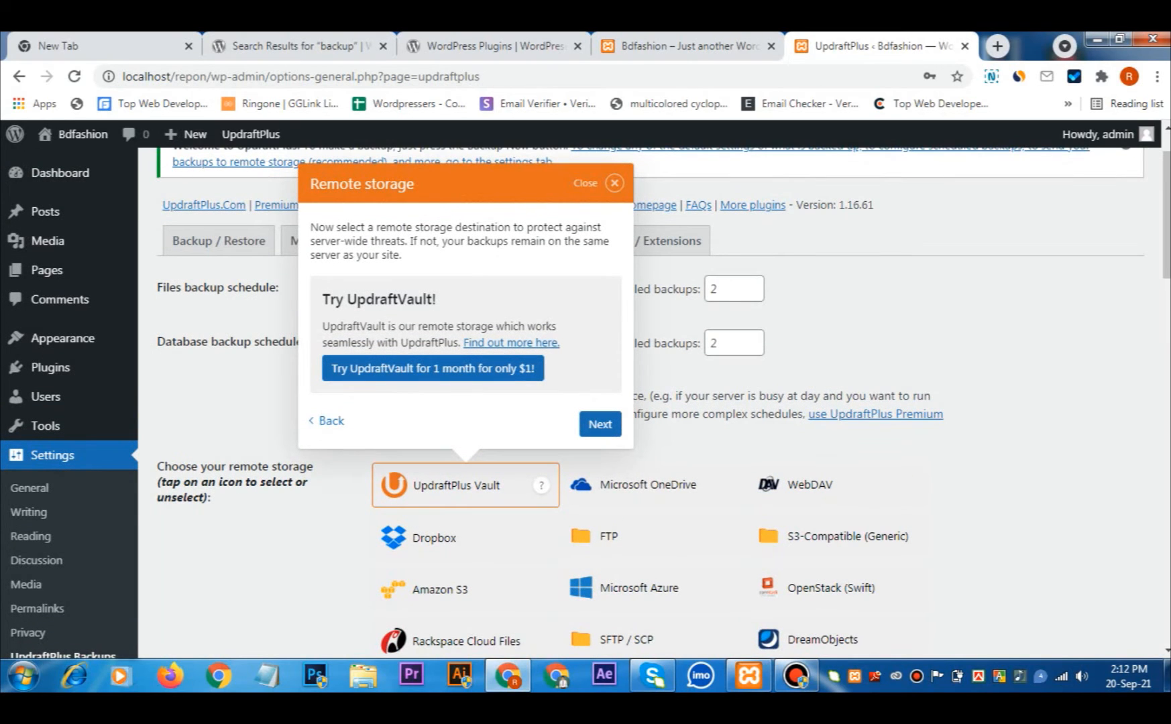
left_click(601, 424)
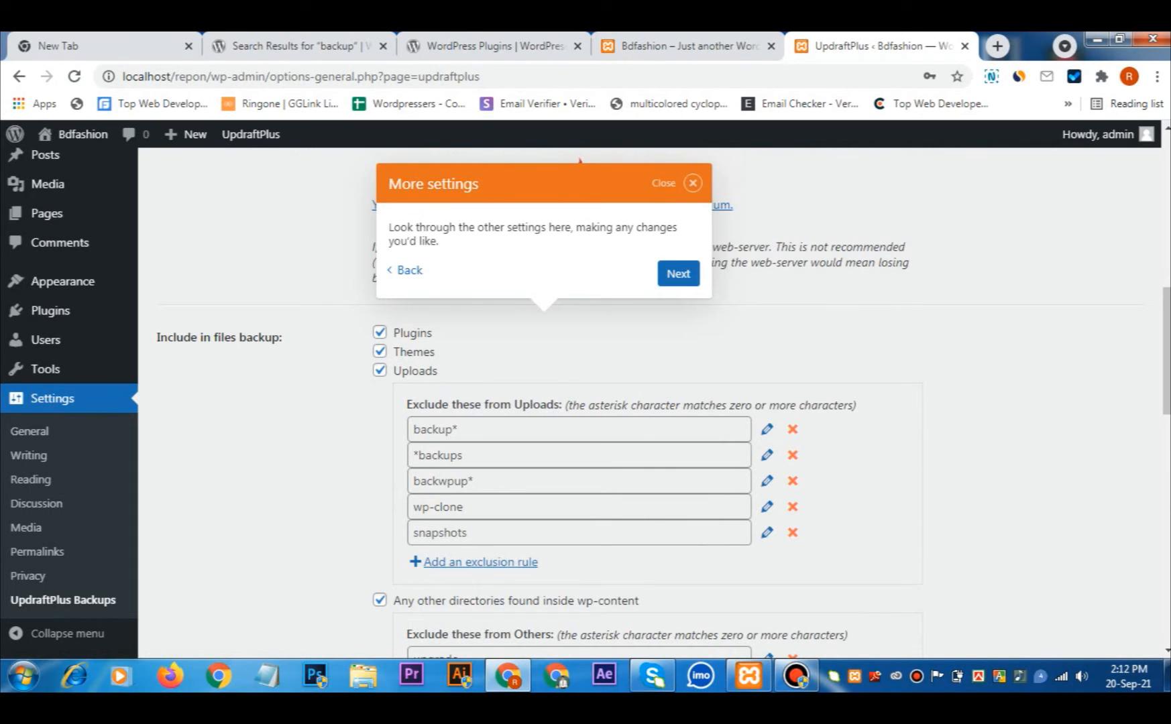
scroll(654, 403, "up", 5)
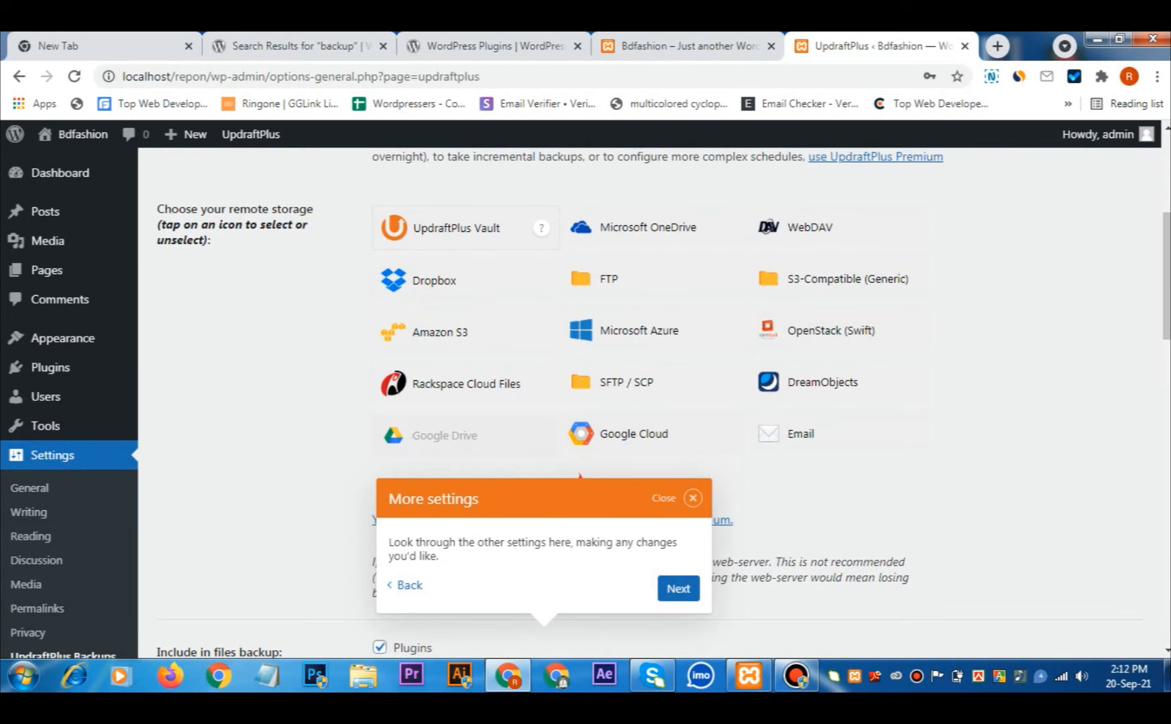
left_click(444, 436)
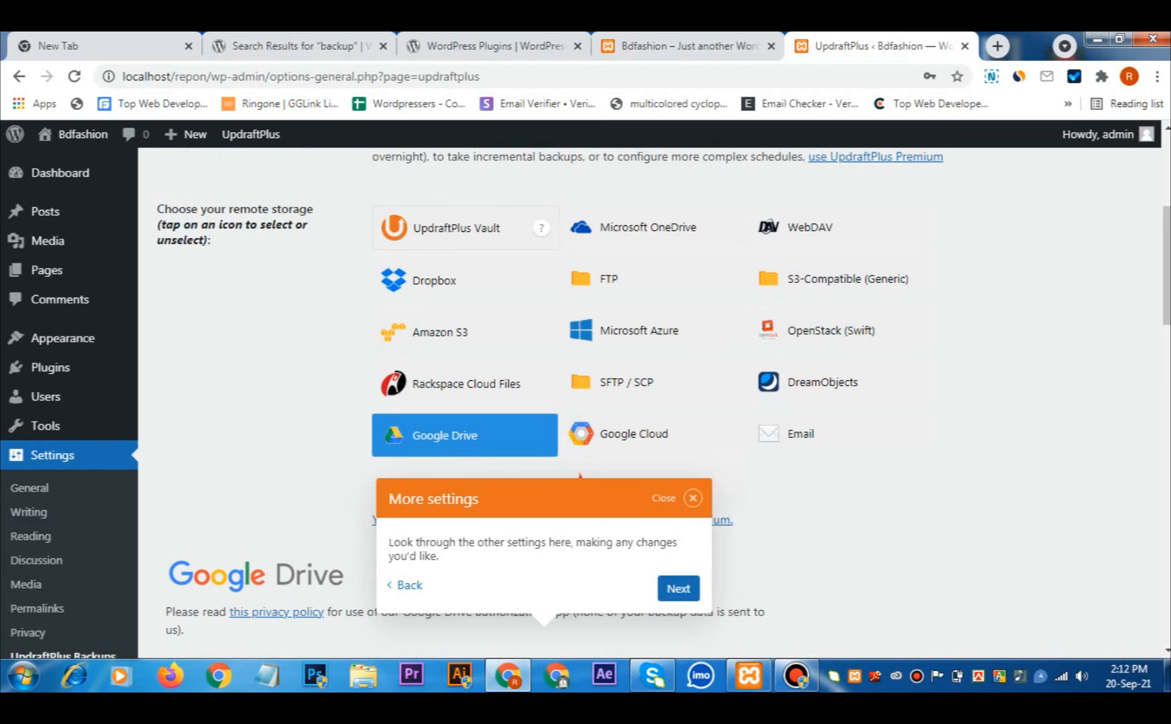
- Try excluding Plugins, Themes and Uploads from the files backup, and include each of them again
left_click_drag(1168, 268, 1168, 321)
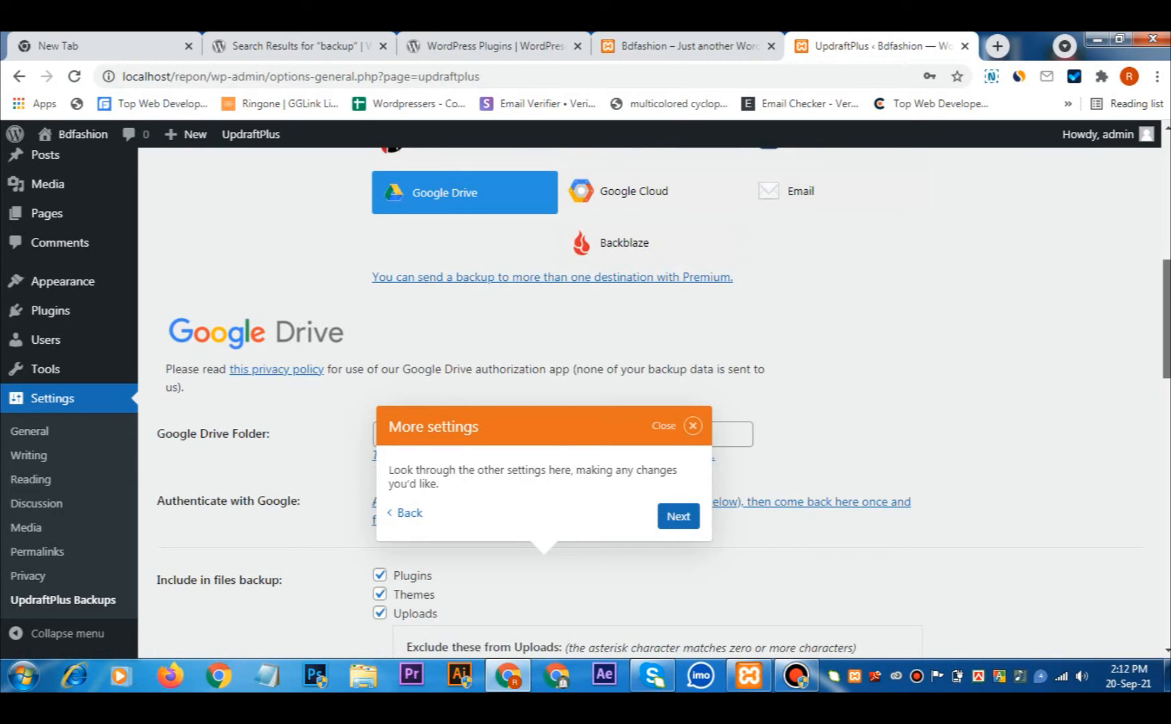
left_click_drag(1167, 318, 1167, 347)
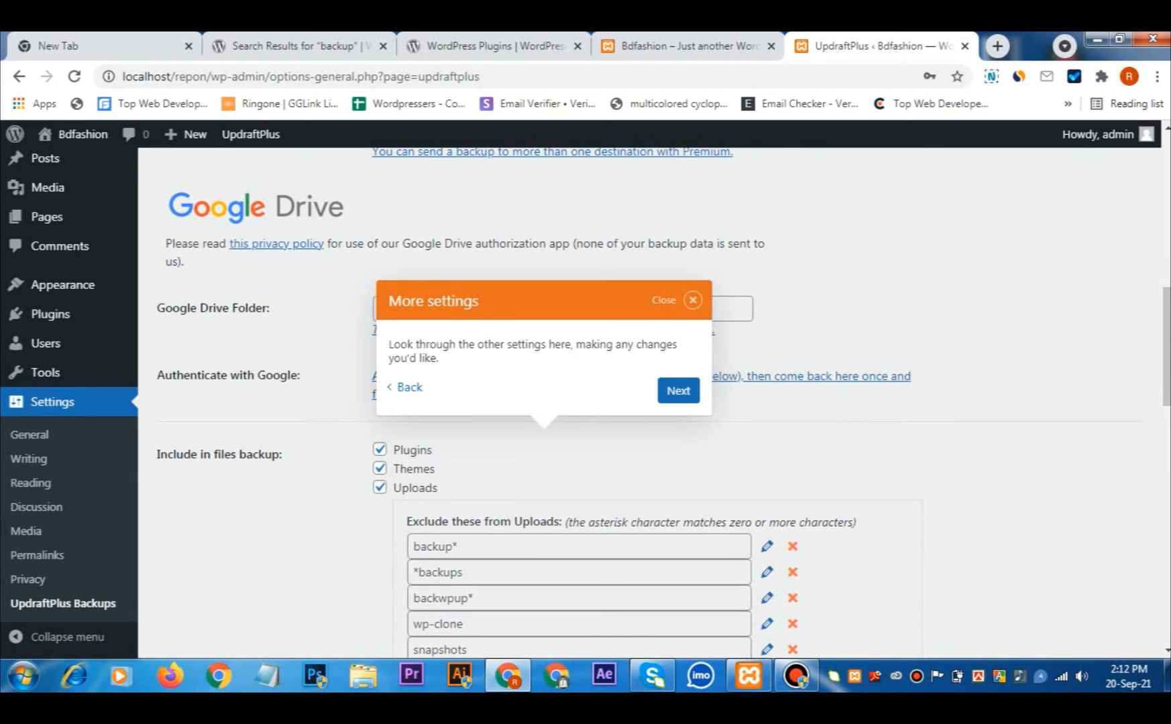
left_click_drag(156, 454, 282, 455)
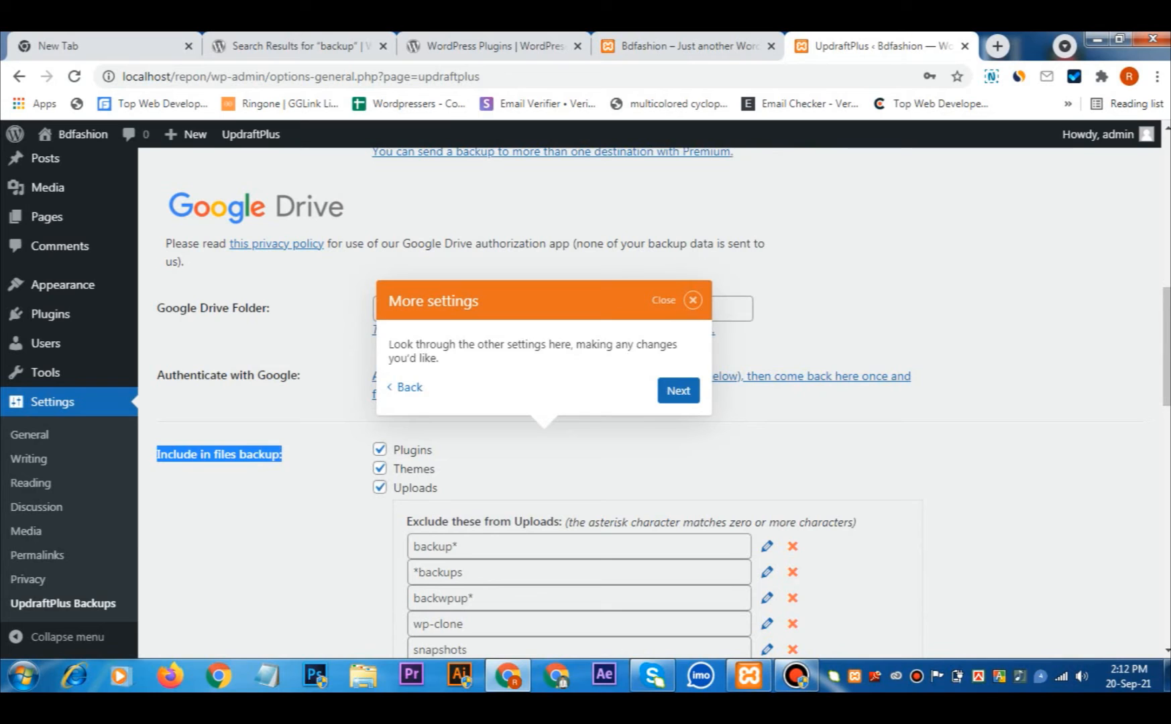
left_click(290, 462)
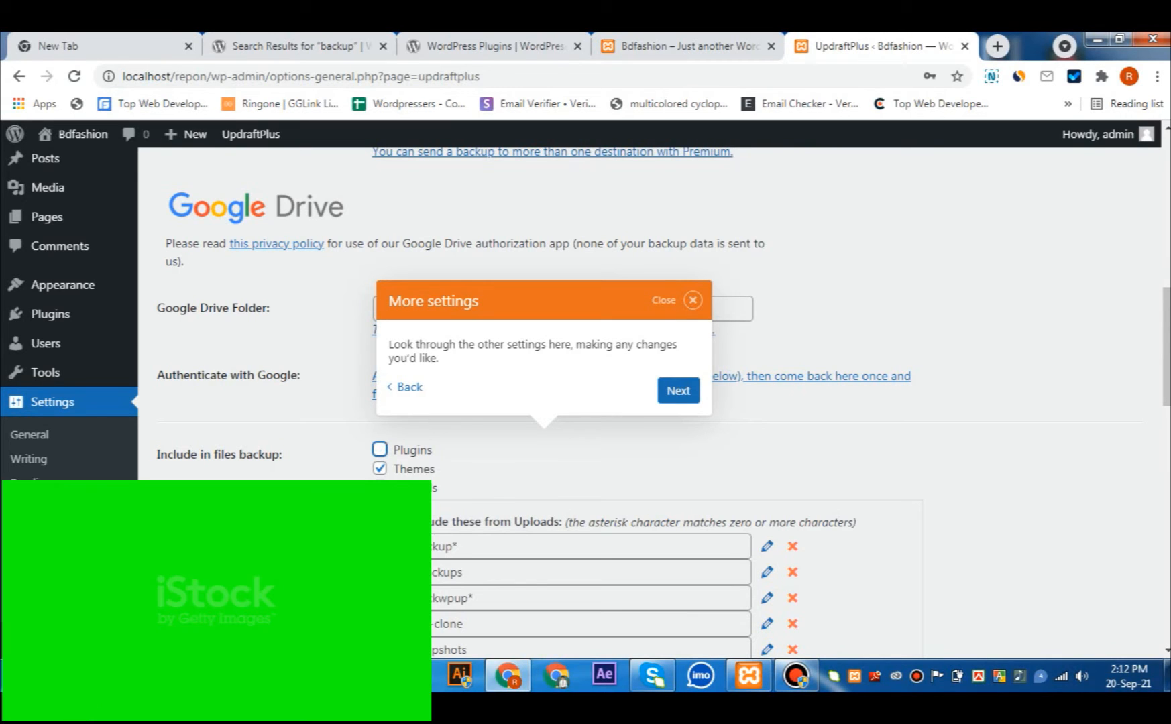
left_click(380, 468)
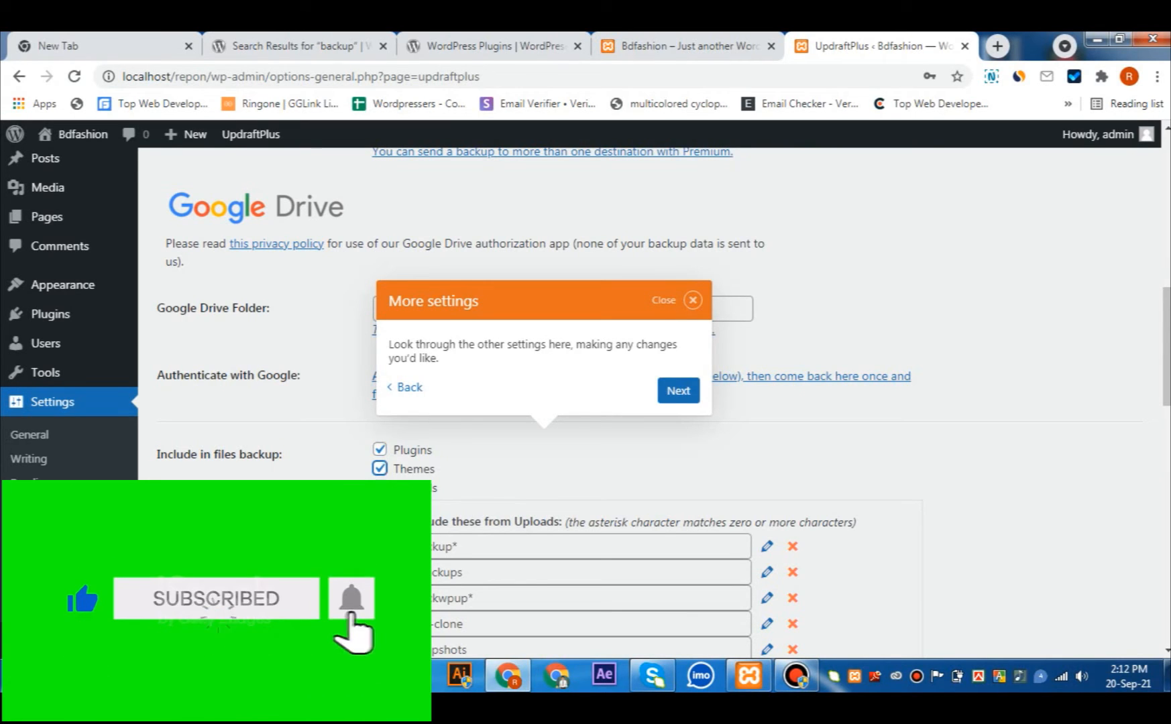
left_click(380, 468)
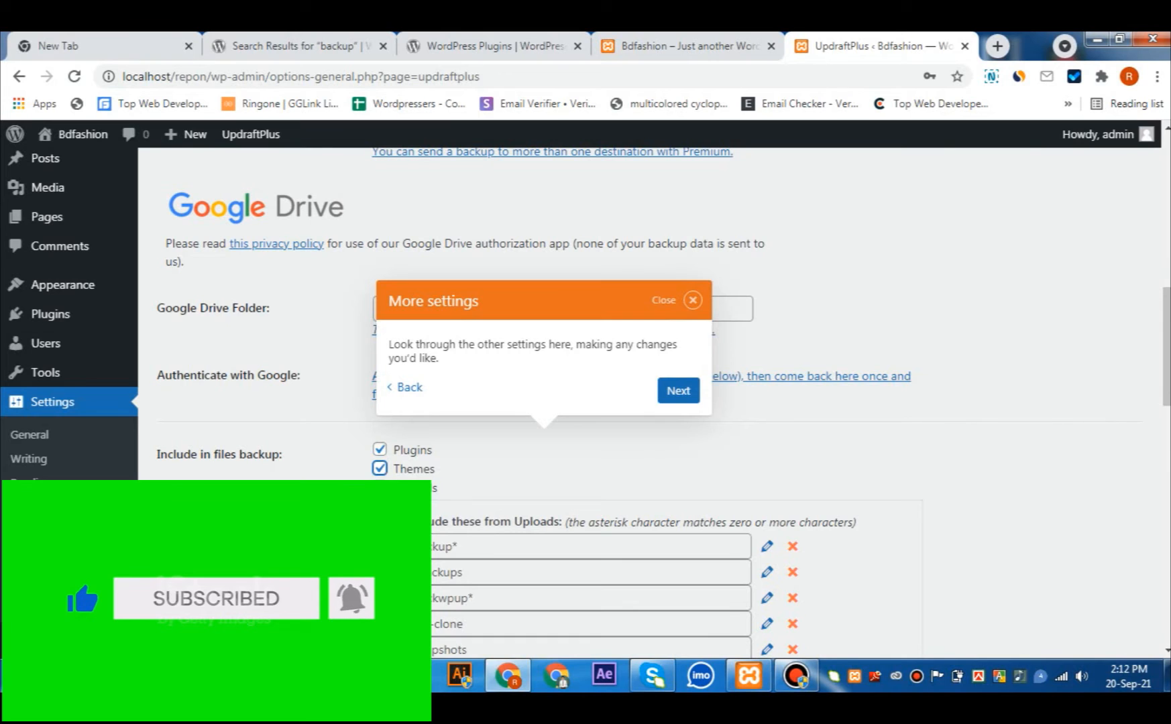
left_click(381, 488)
left_click(379, 488)
- Save the UpdraftPlus settings changes
scroll(533, 403, "down", 7)
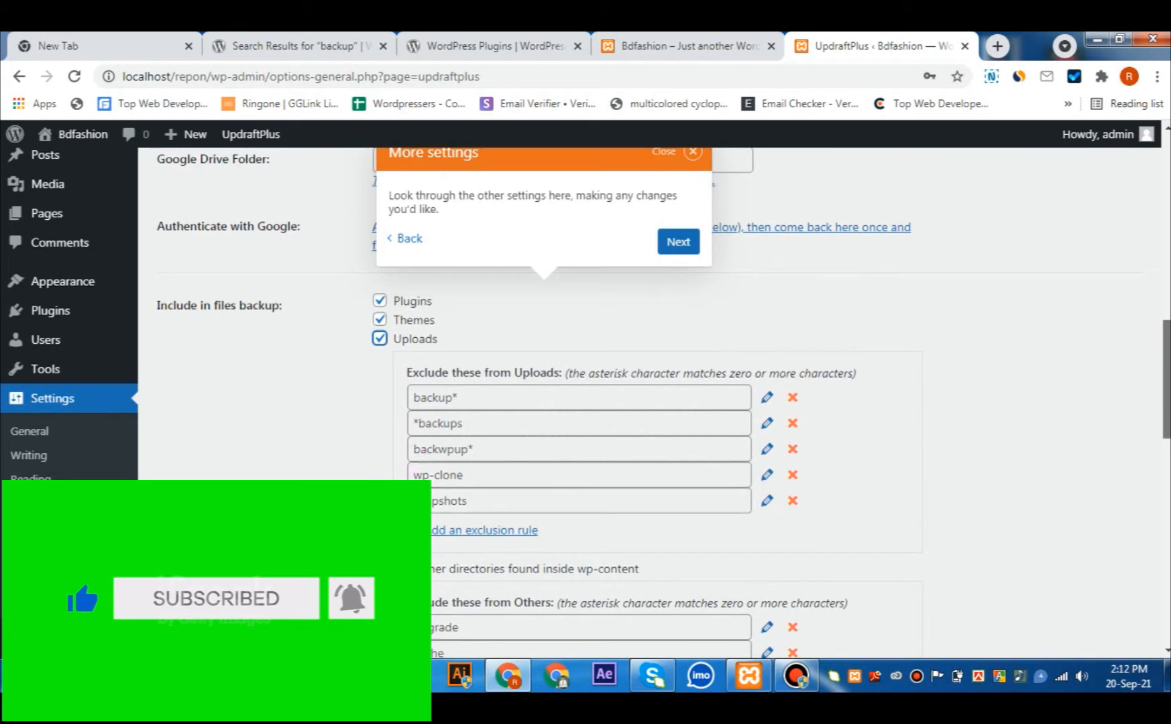
scroll(534, 402, "down", 8)
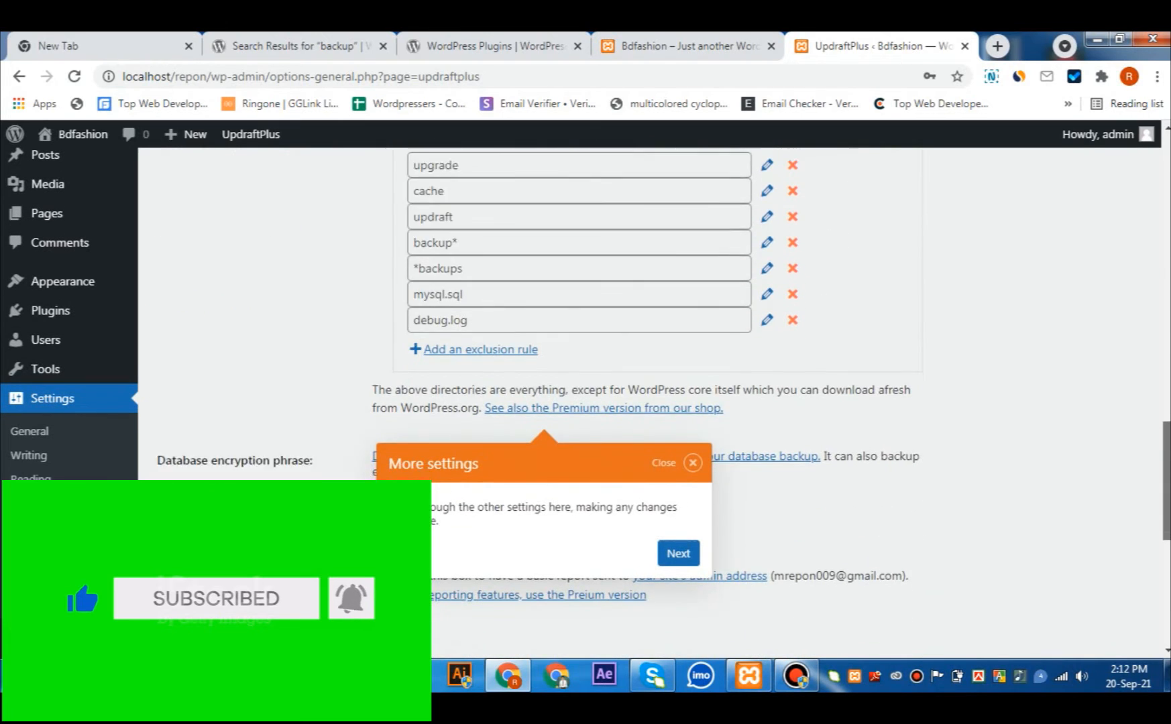
scroll(534, 403, "down", 3)
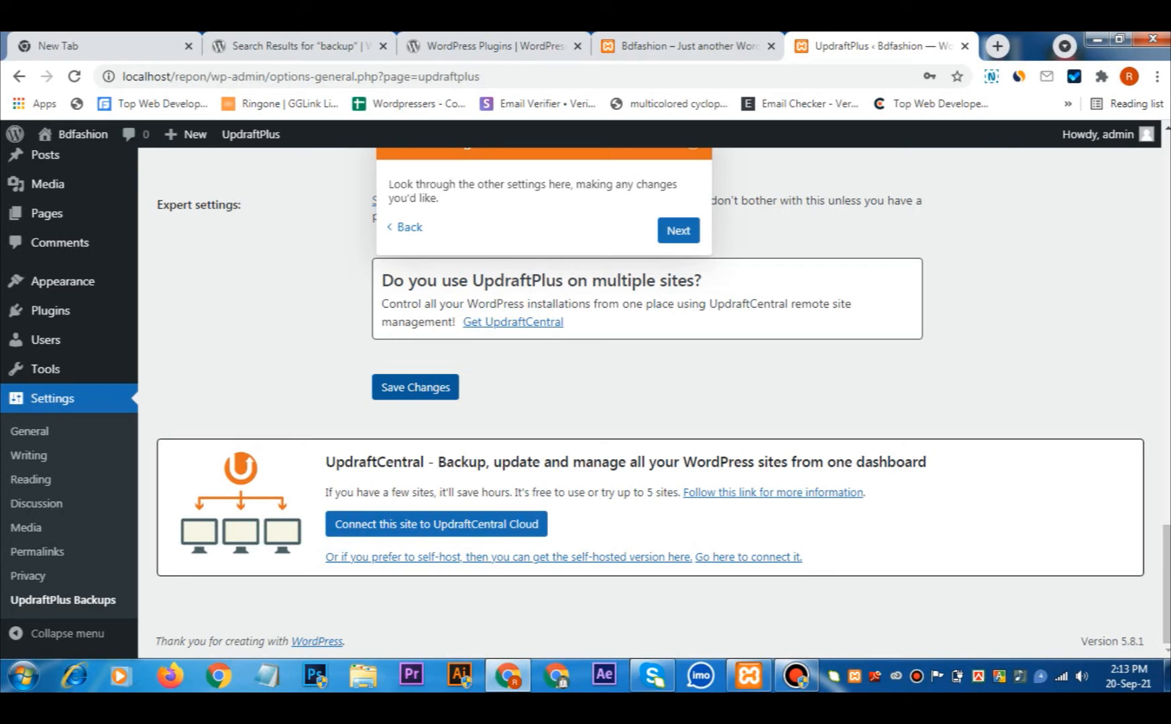
left_click(415, 388)
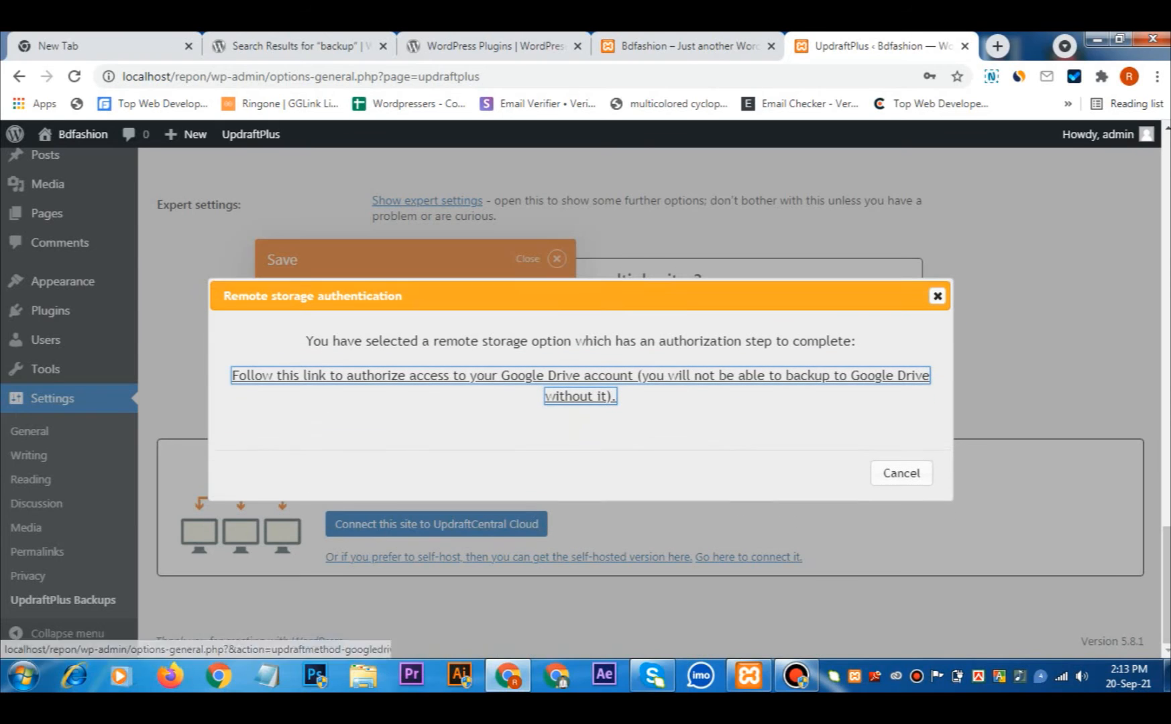
- Authorize UpdraftPlus to access the chosen Google account's Drive and complete the Google Drive setup
key("Return")
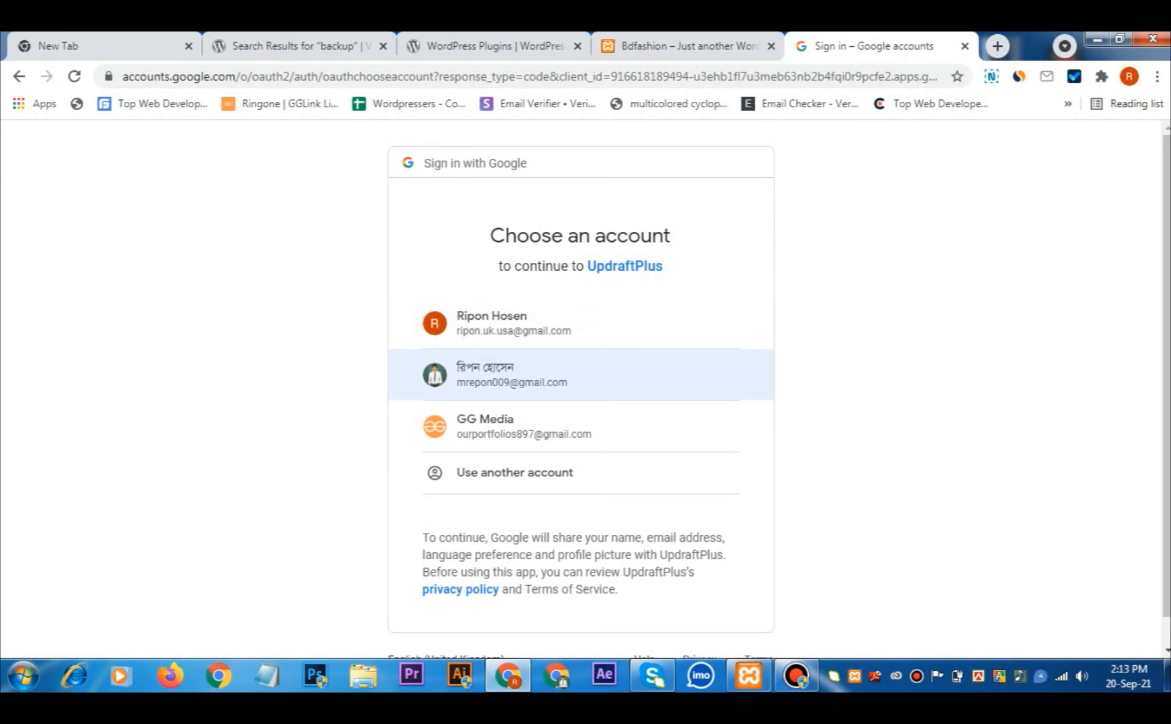
left_click(512, 375)
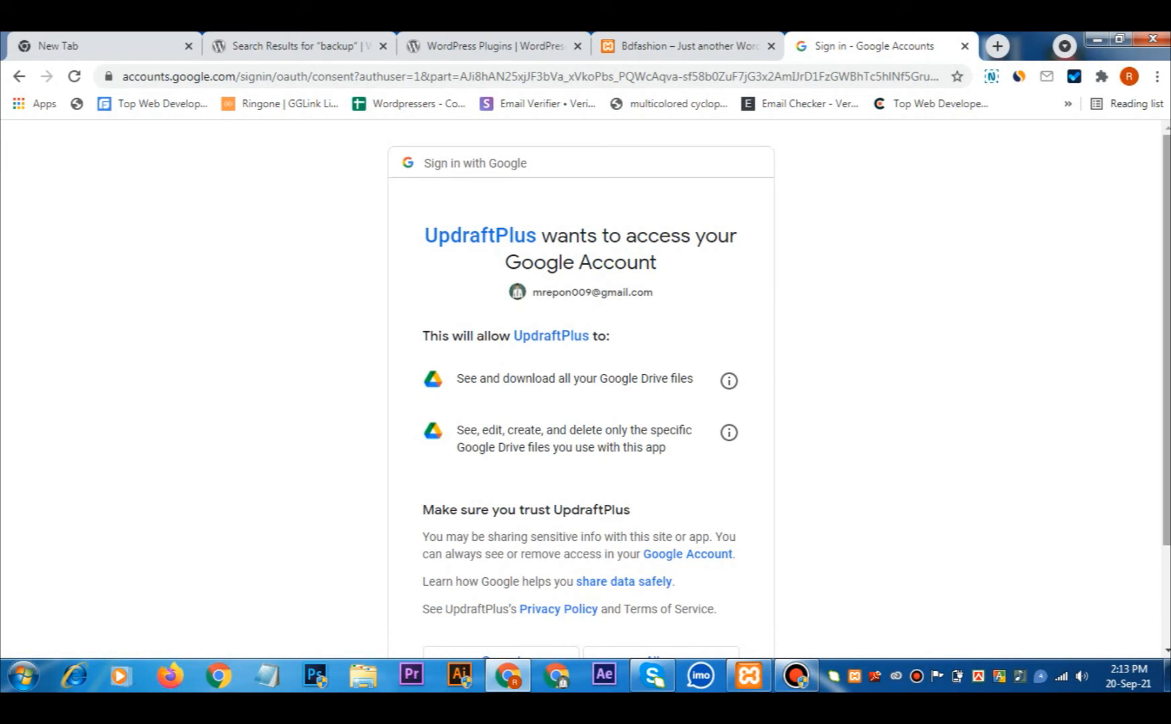
scroll(582, 389, "down", 2)
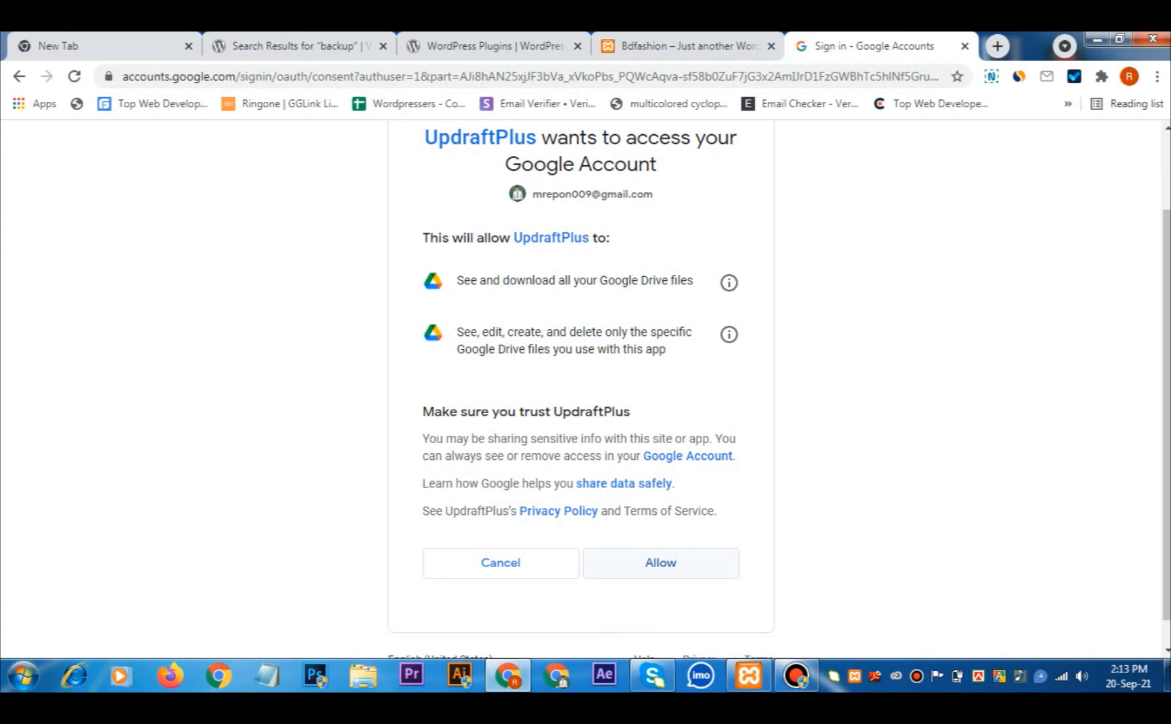
left_click(662, 564)
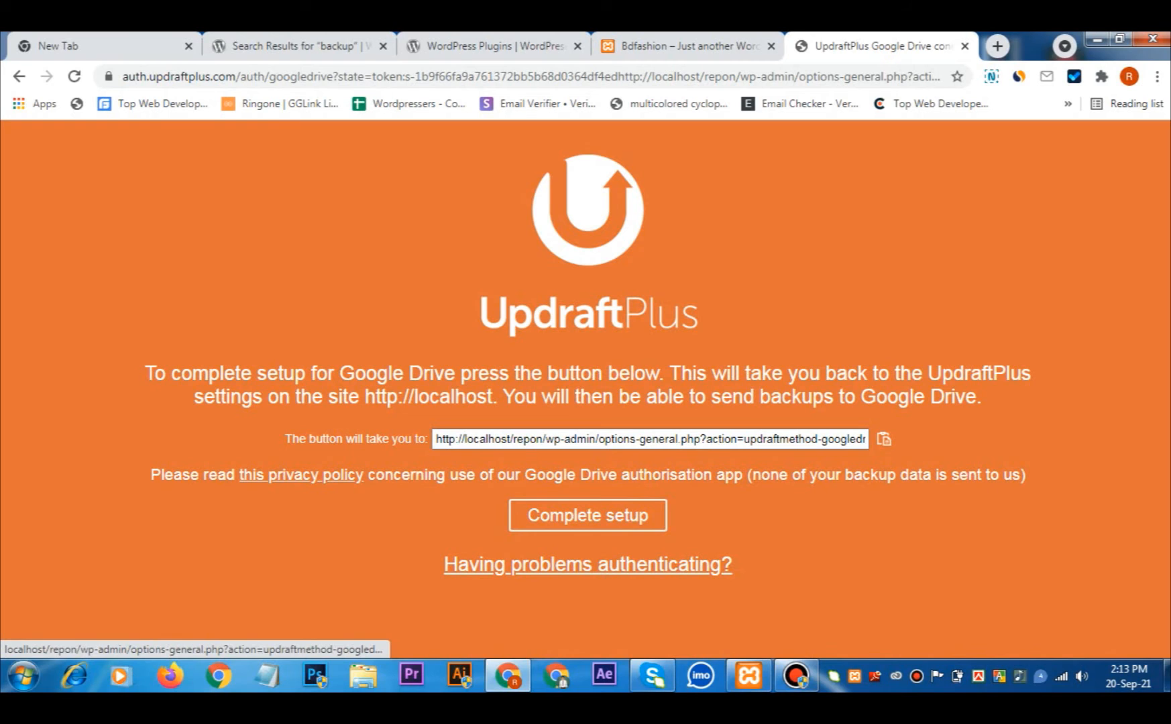
left_click(588, 516)
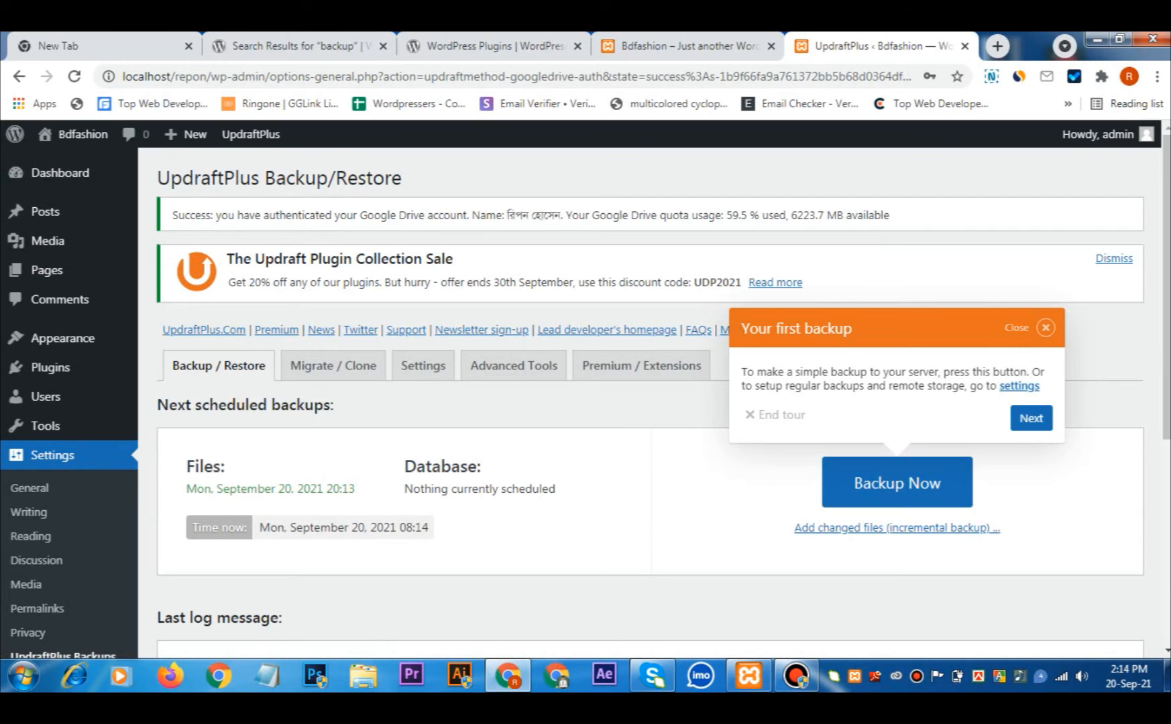
- Dismiss the Windows color scheme prompt and start a backup of database and files to remote storage, allowing only manual deletion
scroll(651, 403, "down", 4)
scroll(651, 403, "up", 4)
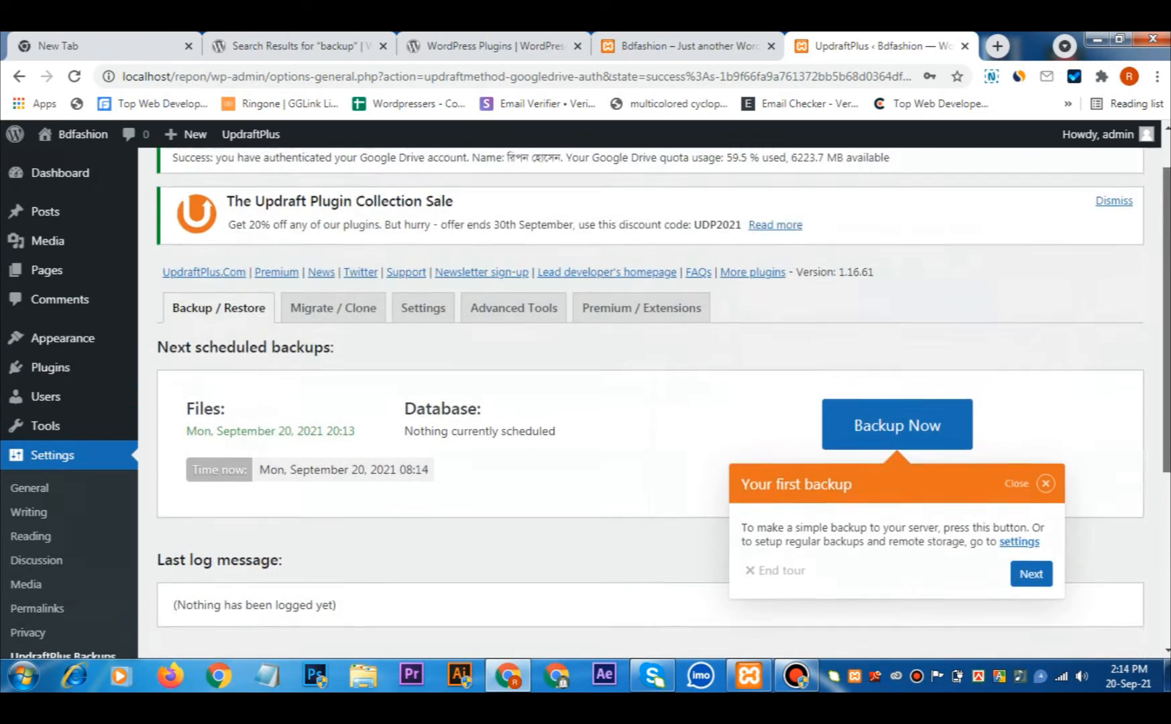
scroll(651, 403, "down", 1)
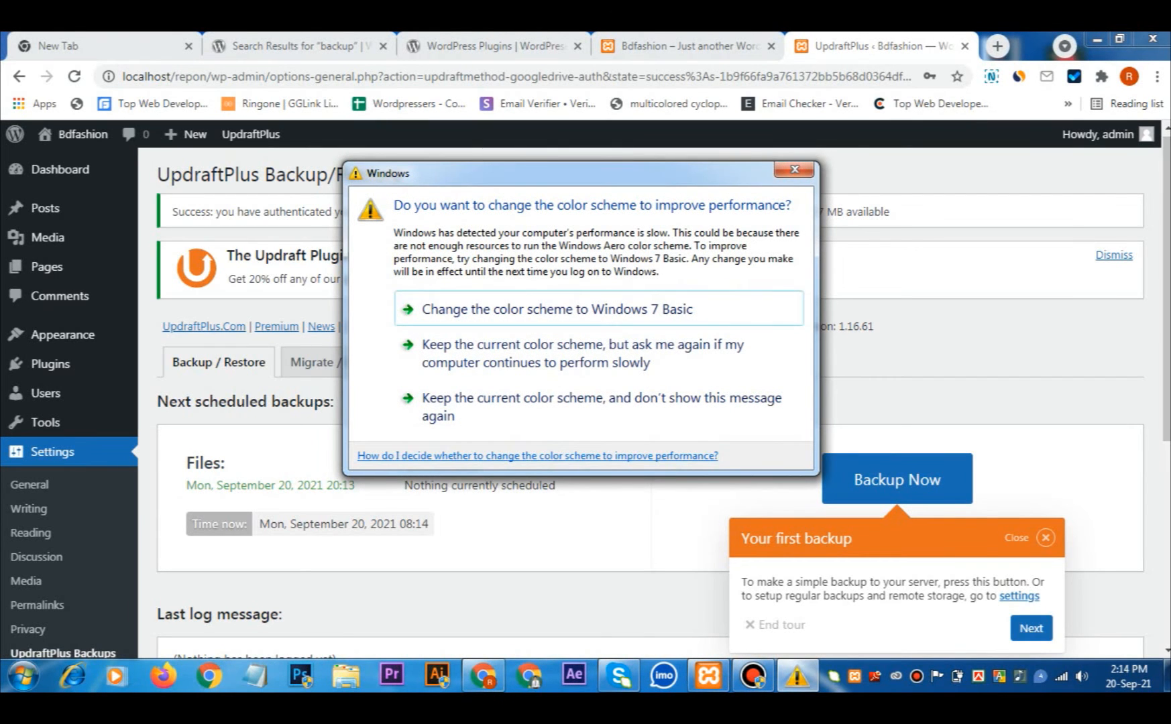
left_click(796, 169)
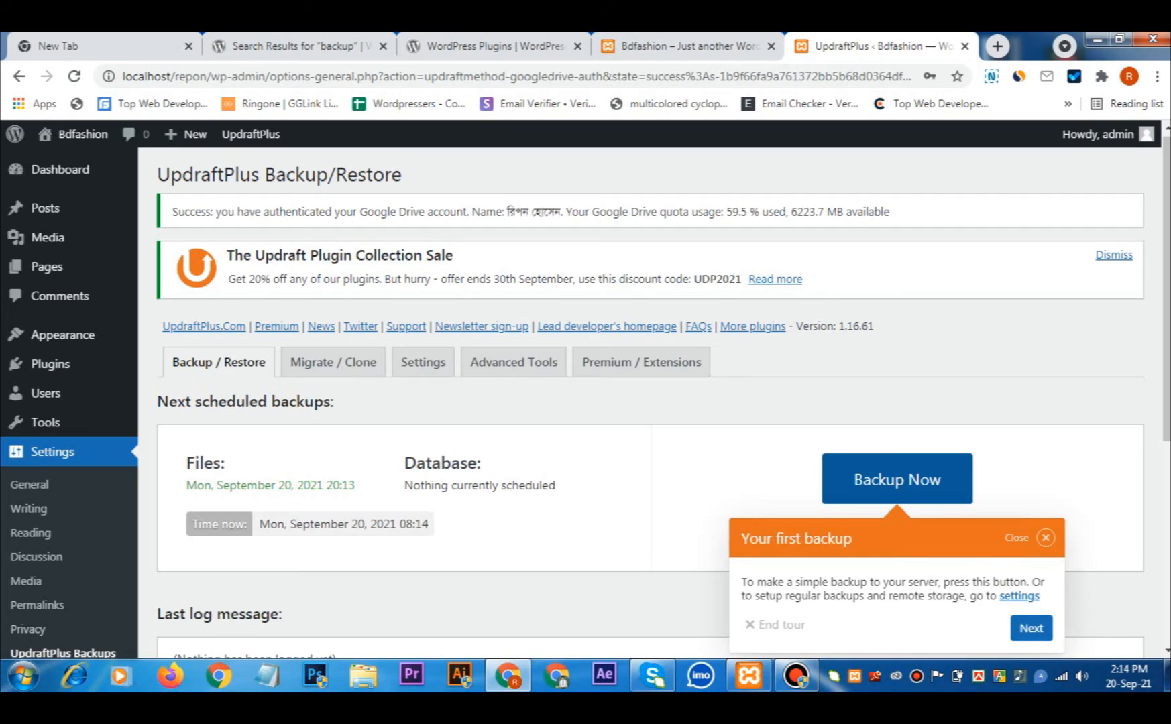
left_click(897, 481)
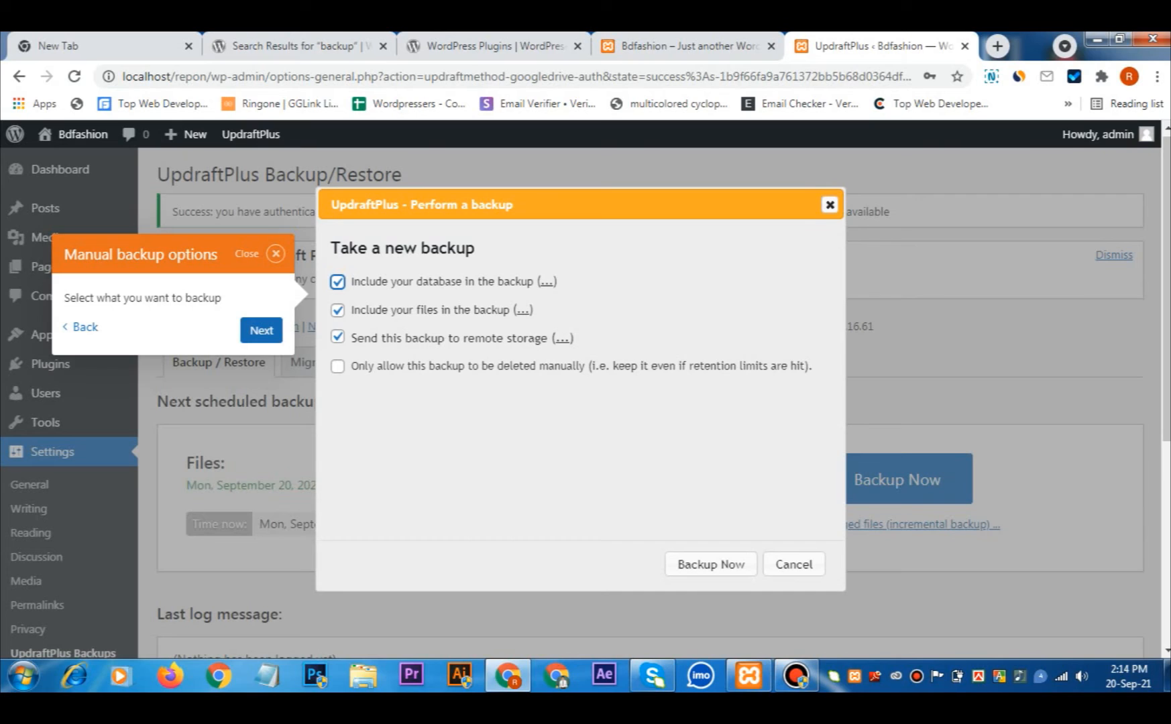
left_click(338, 366)
left_click(711, 565)
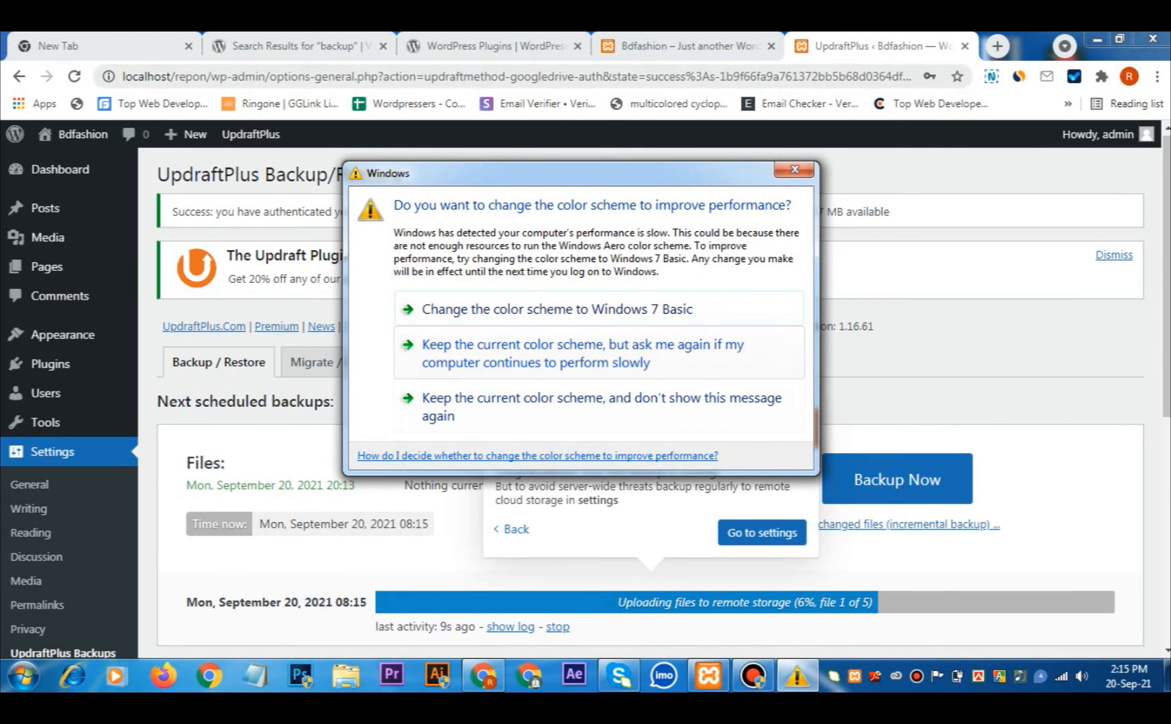
- Dismiss the Windows color scheme prompt and examine the running backup's progress, last log message and existing backups list
left_click(795, 170)
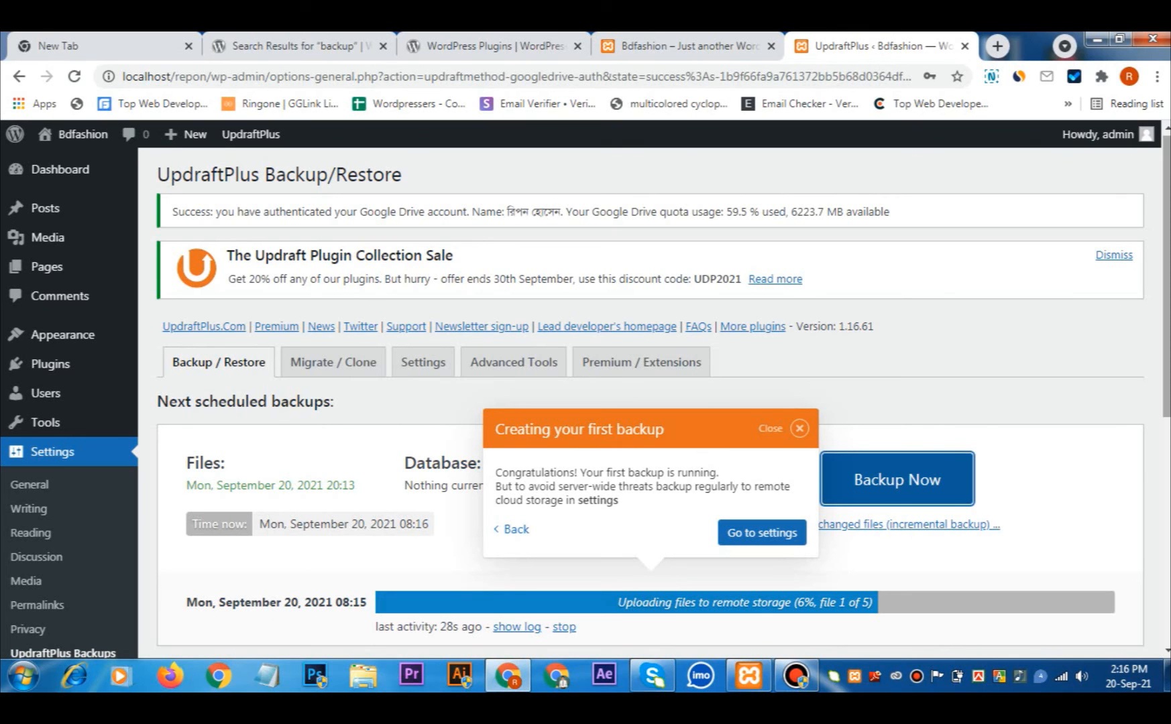
scroll(585, 400, "down", 3)
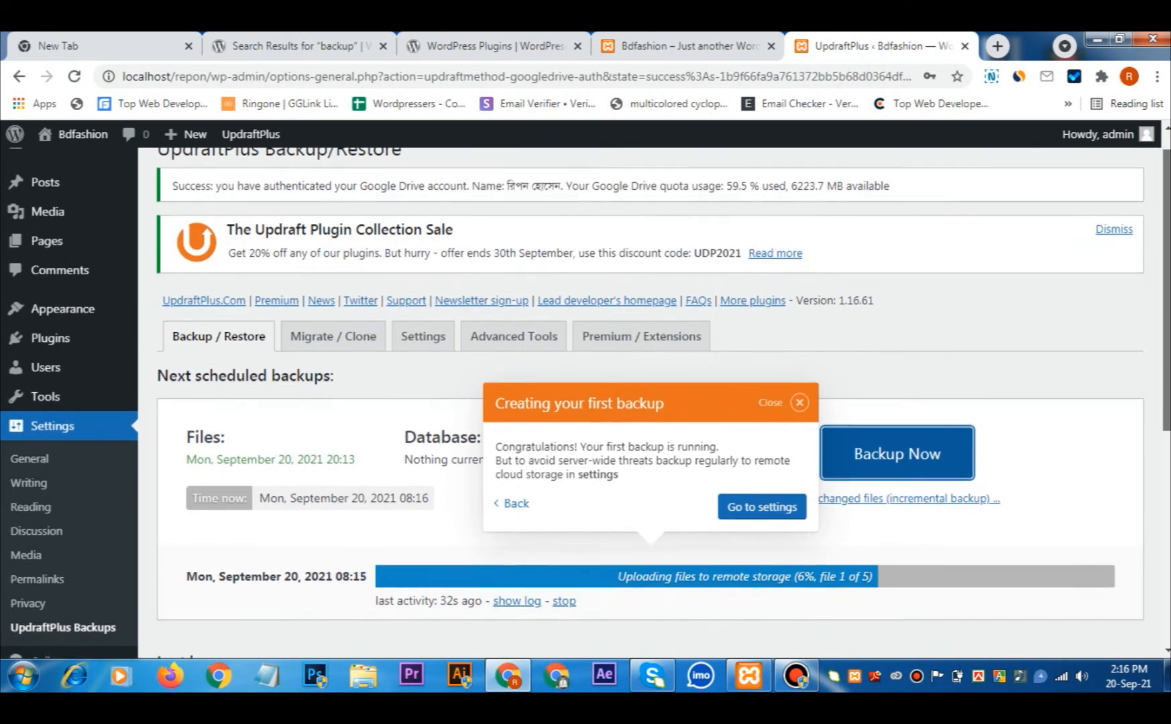
scroll(585, 399, "down", 2)
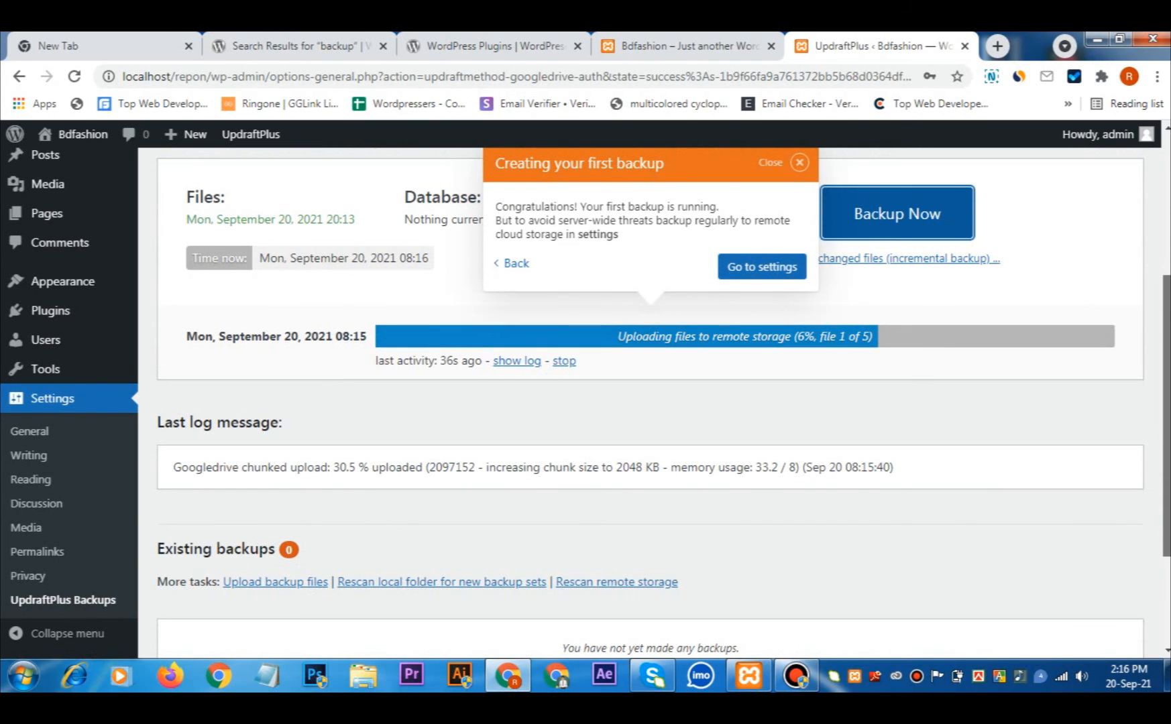
scroll(586, 400, "down", 1)
scroll(586, 399, "down", 1)
scroll(586, 400, "down", 1)
scroll(586, 399, "up", 3)
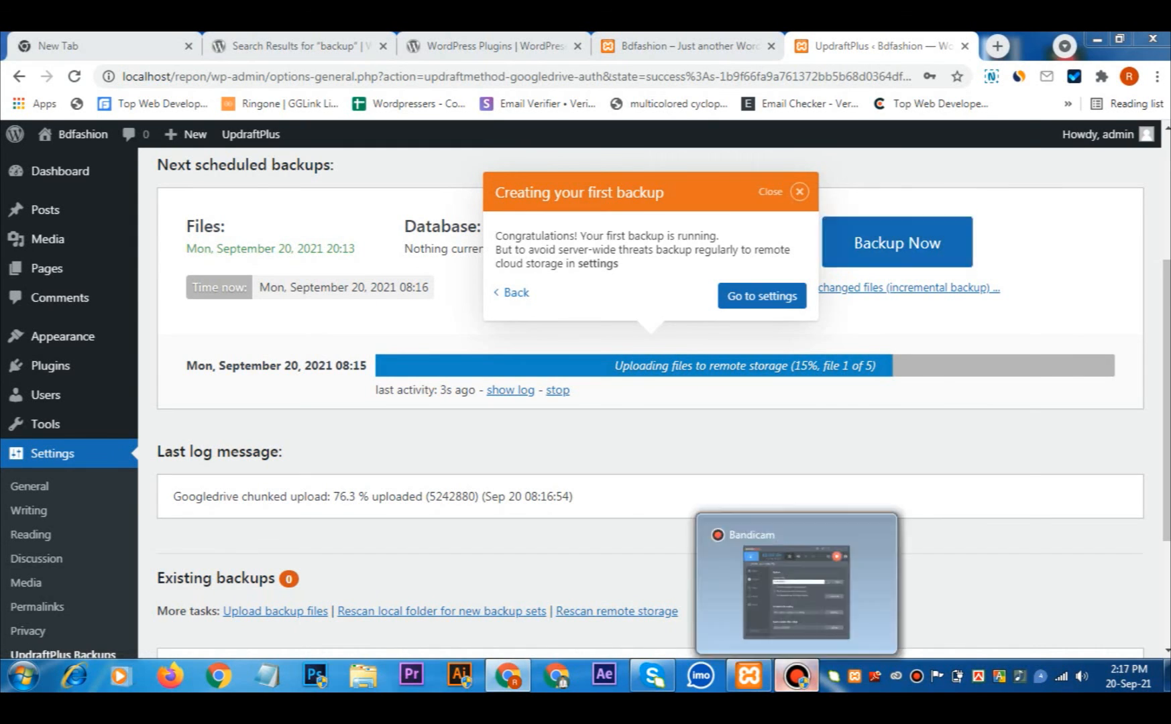
left_click(797, 676)
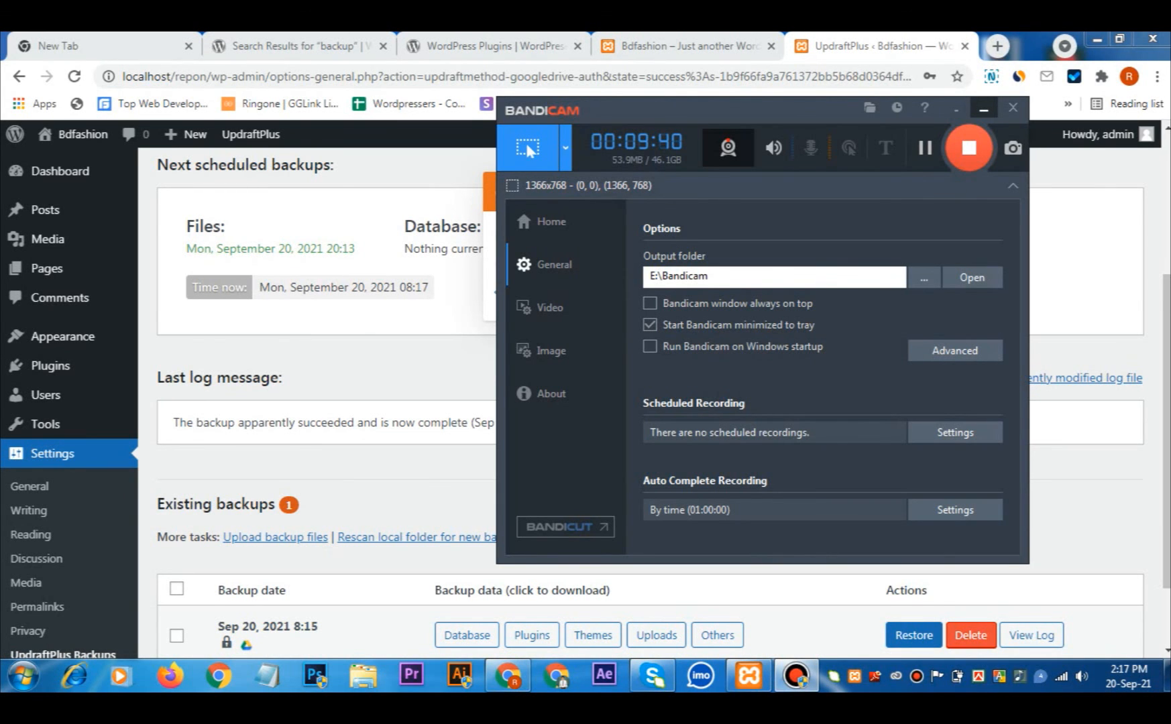
left_click(983, 109)
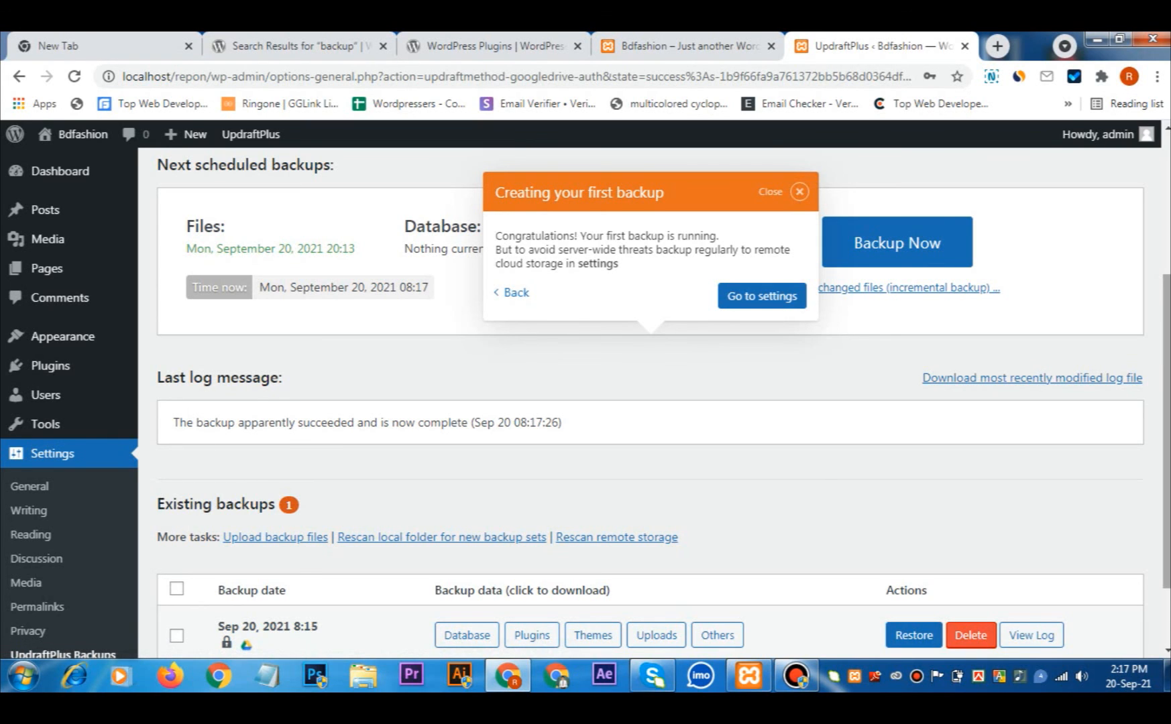
- Switch to the Chrome window of the profile whose account is linked to UpdraftPlus and open Google Drive there
scroll(651, 402, "down", 2)
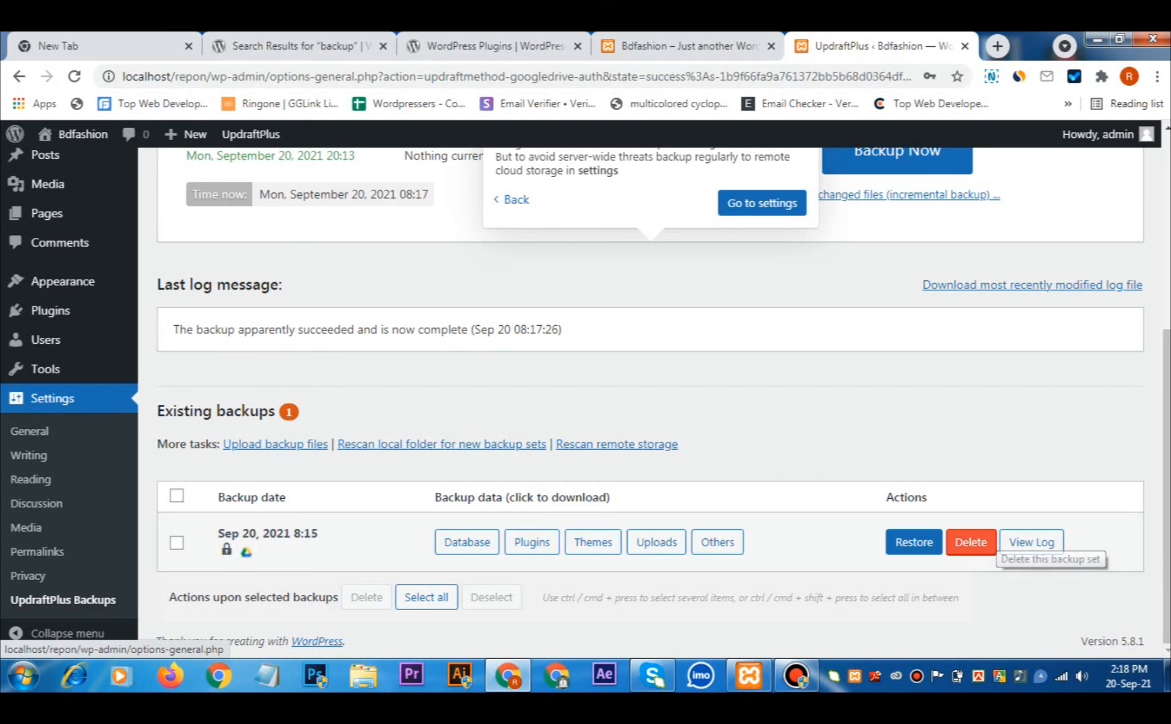
key("ctrl+t")
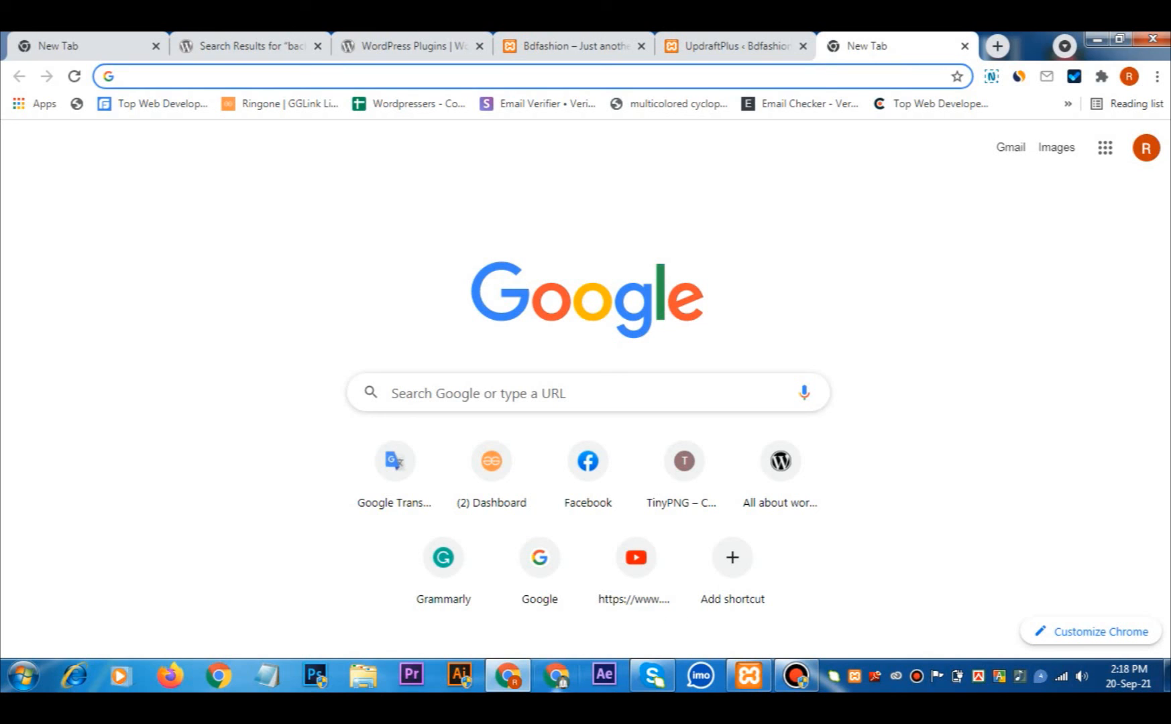
left_click(557, 677)
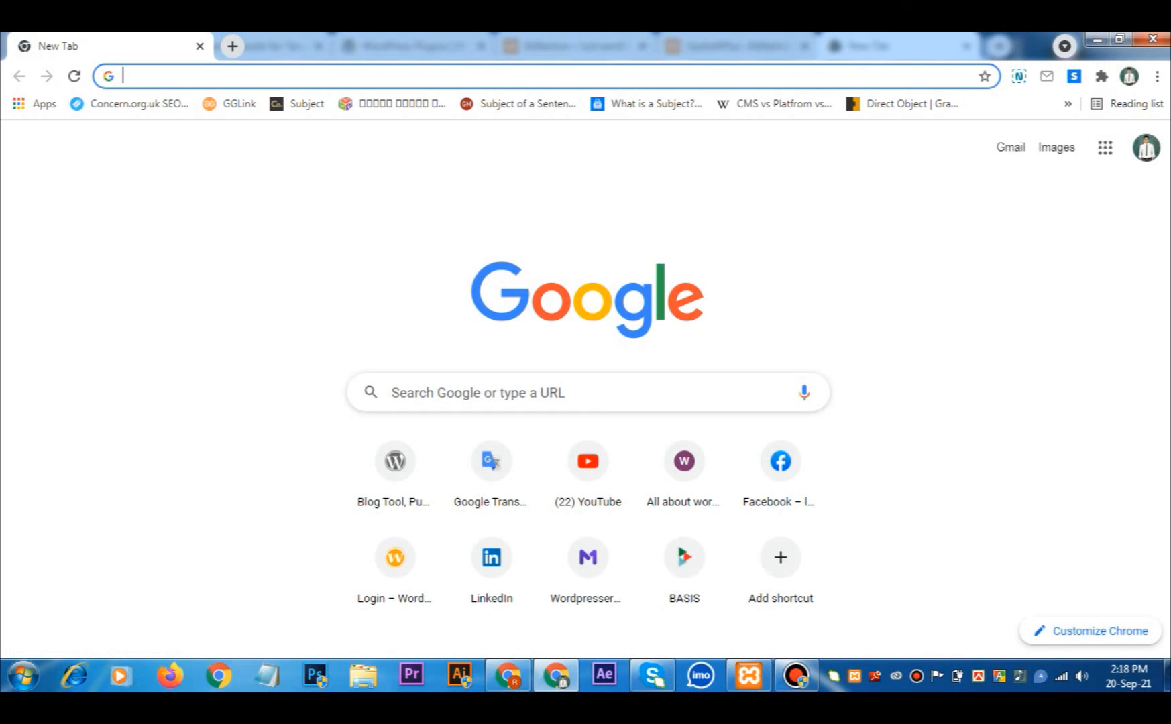
left_click(1105, 147)
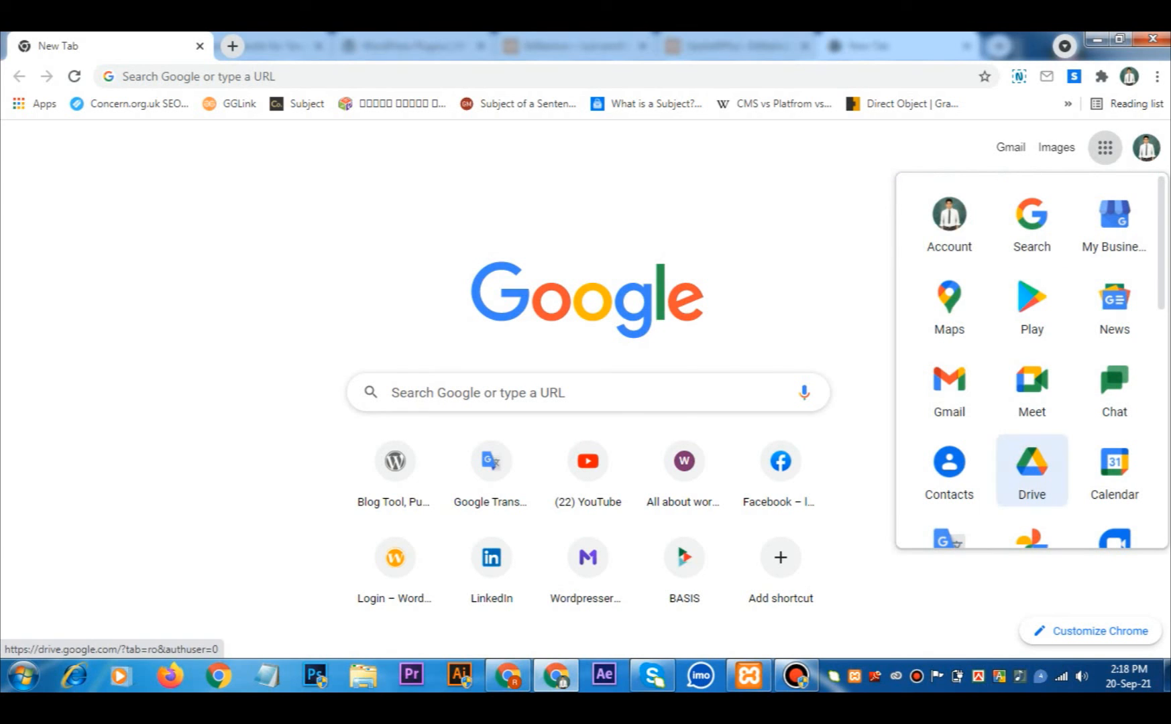
left_click(1032, 470)
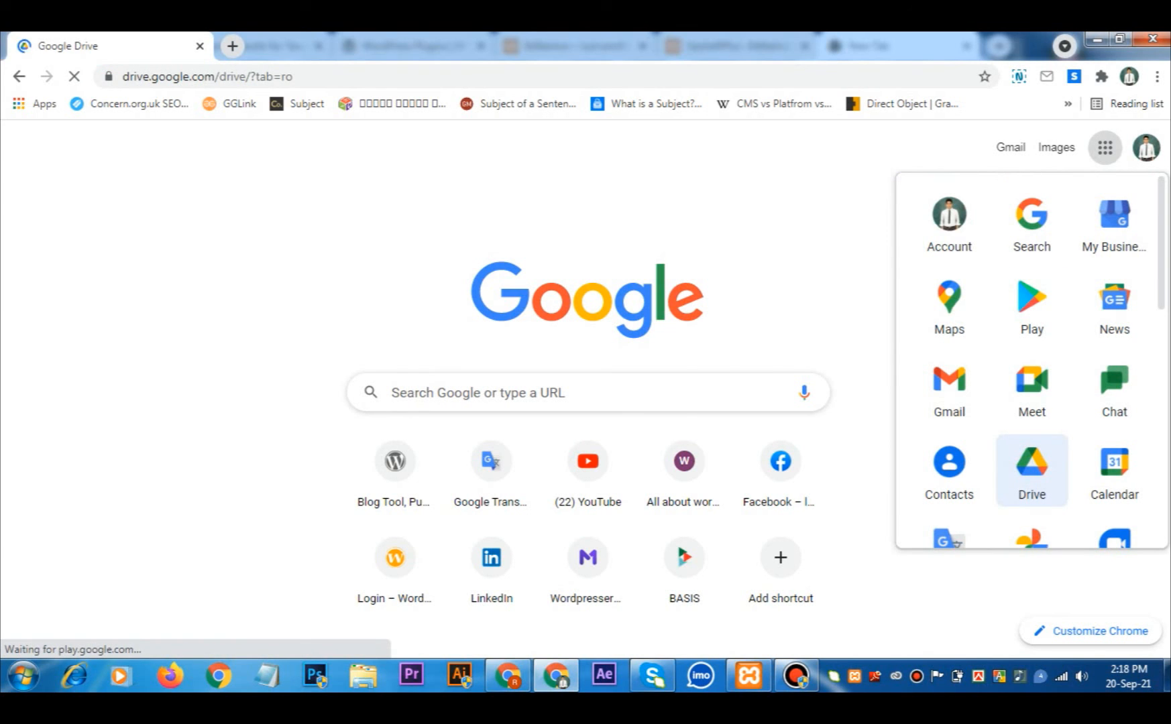